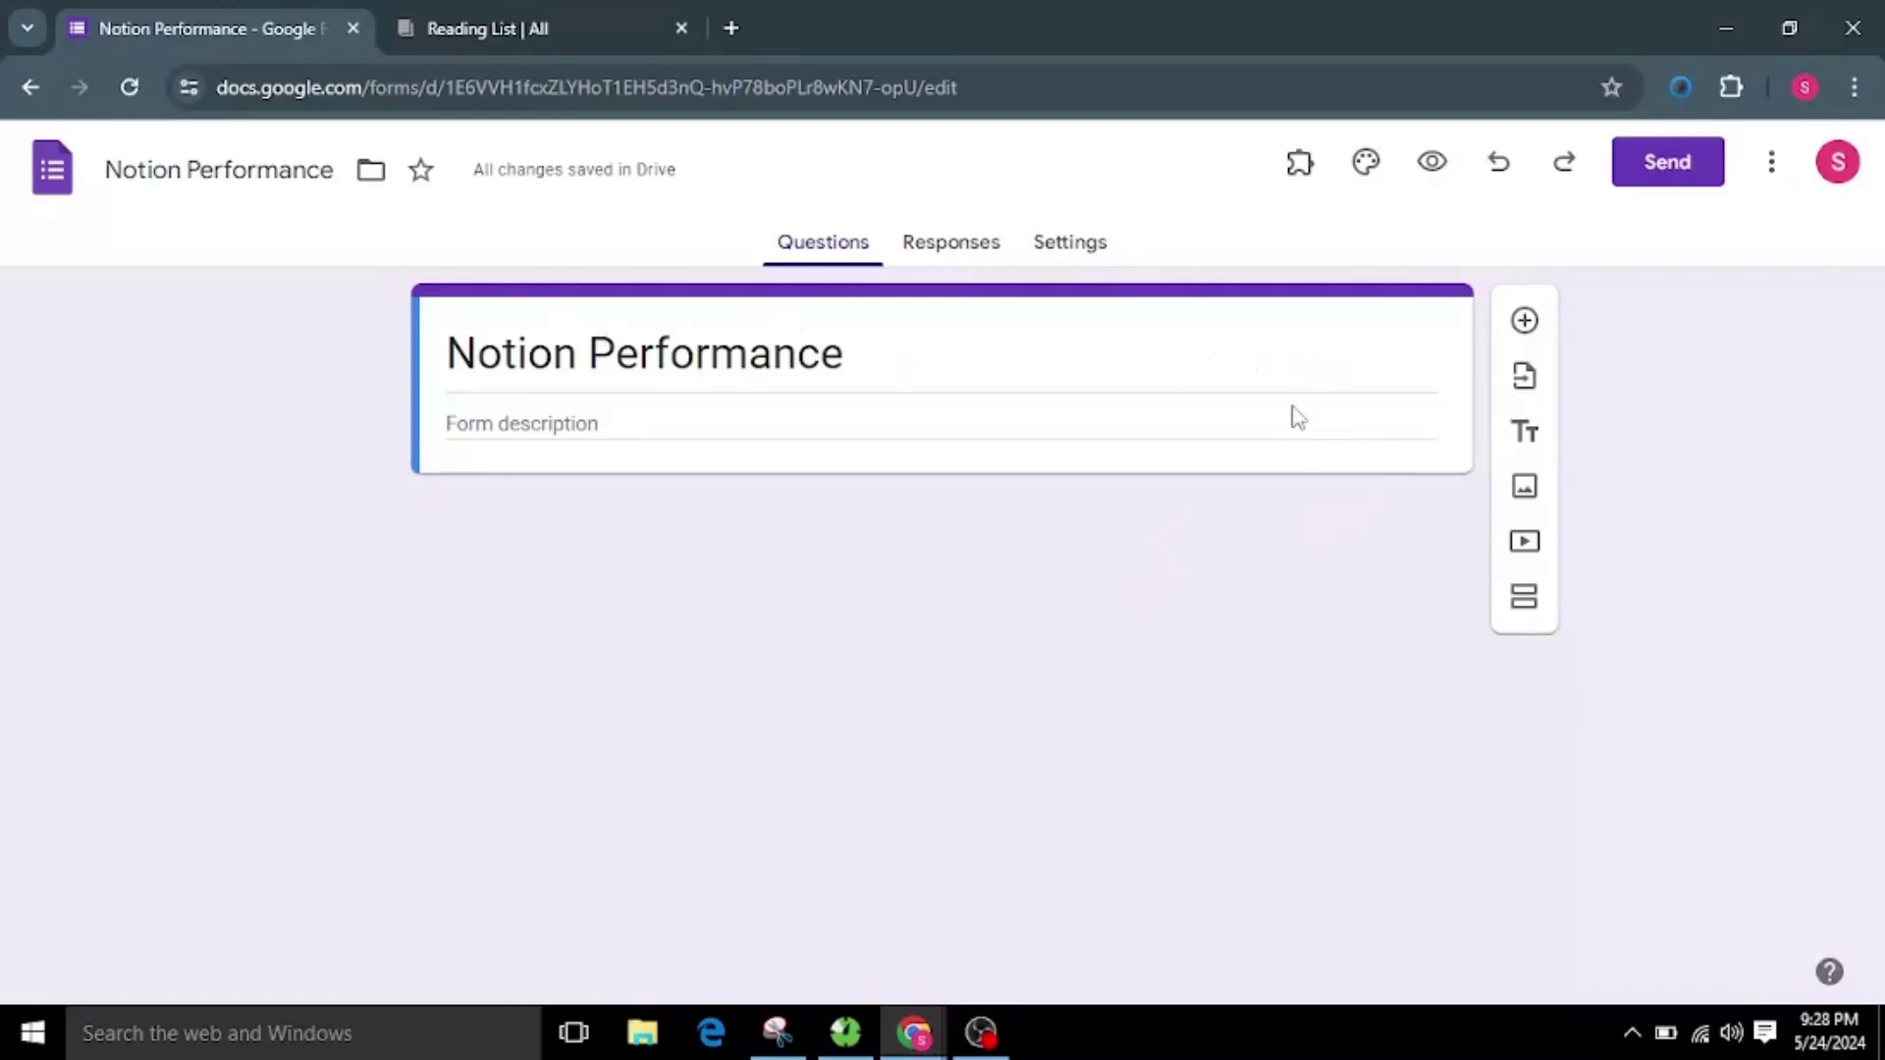
# Step: Launch the Form Director add-on from the Add-ons menu and open its setup sidebar
pyautogui.click(1299, 165)
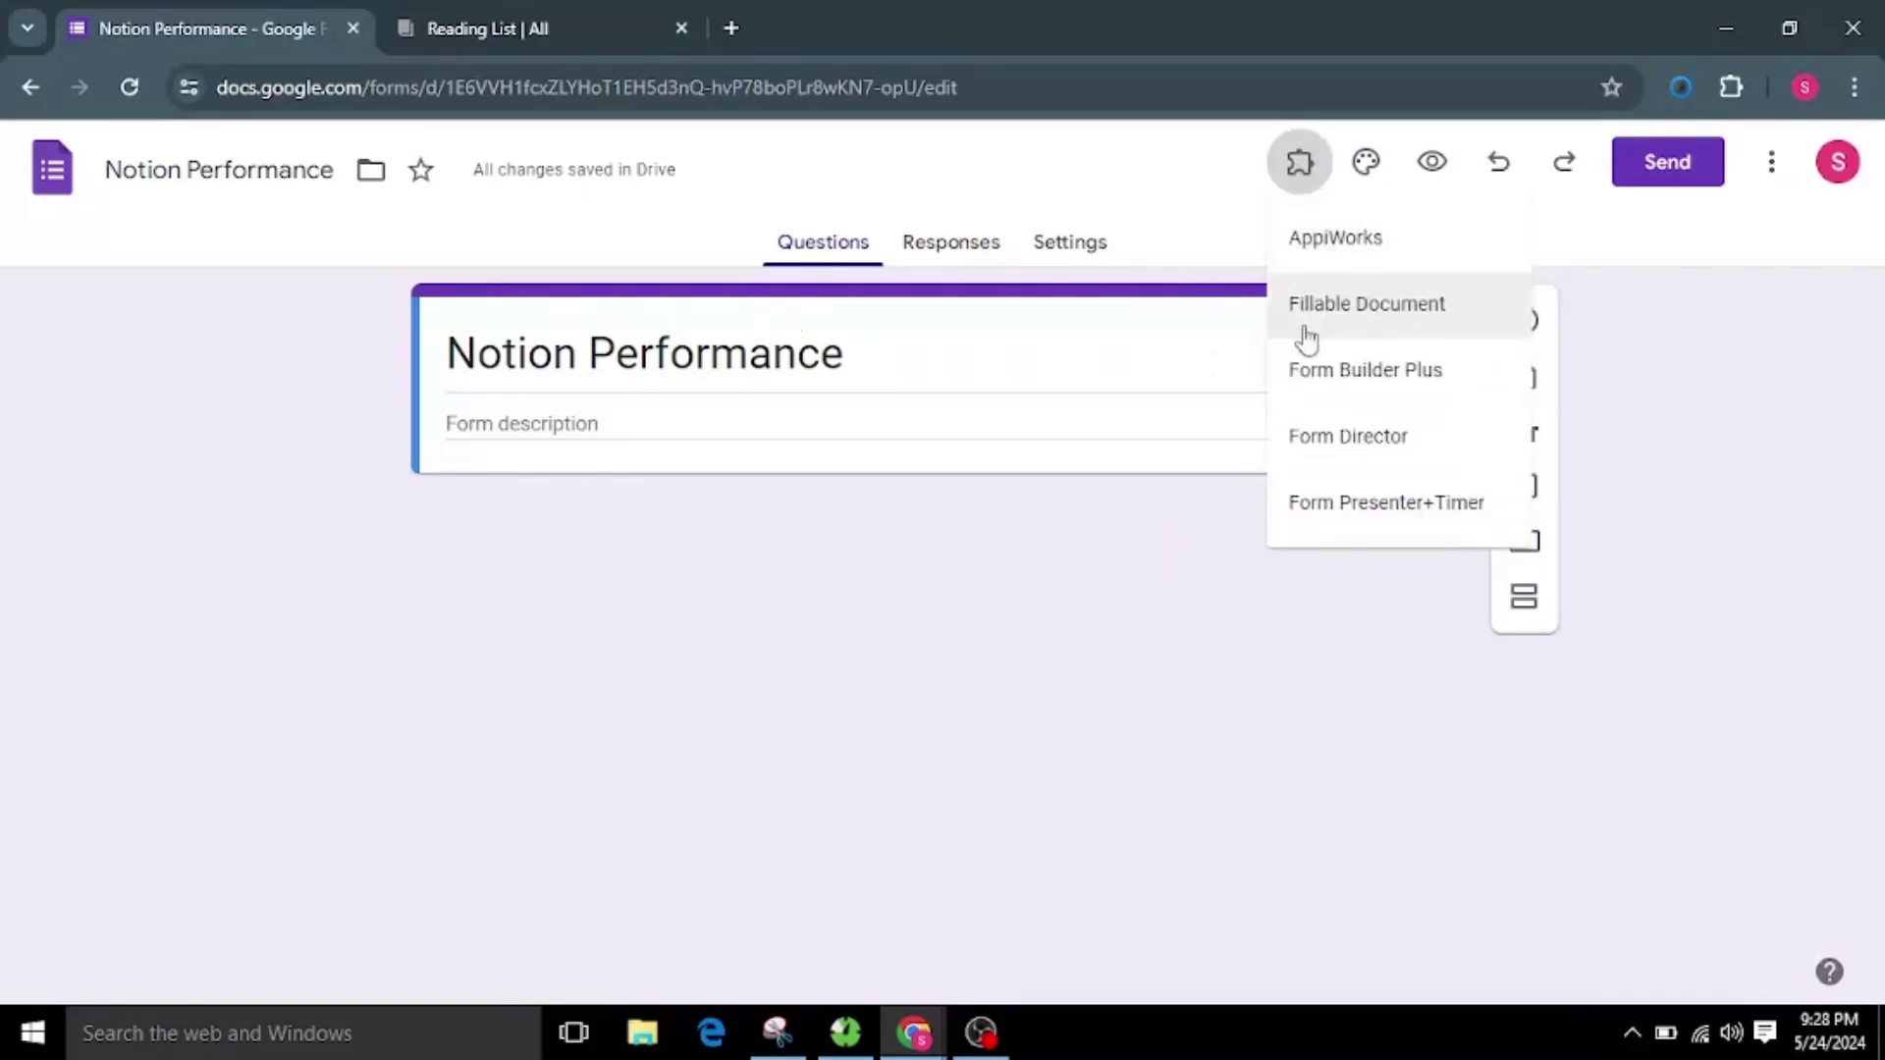
pyautogui.click(1335, 440)
pyautogui.click(911, 295)
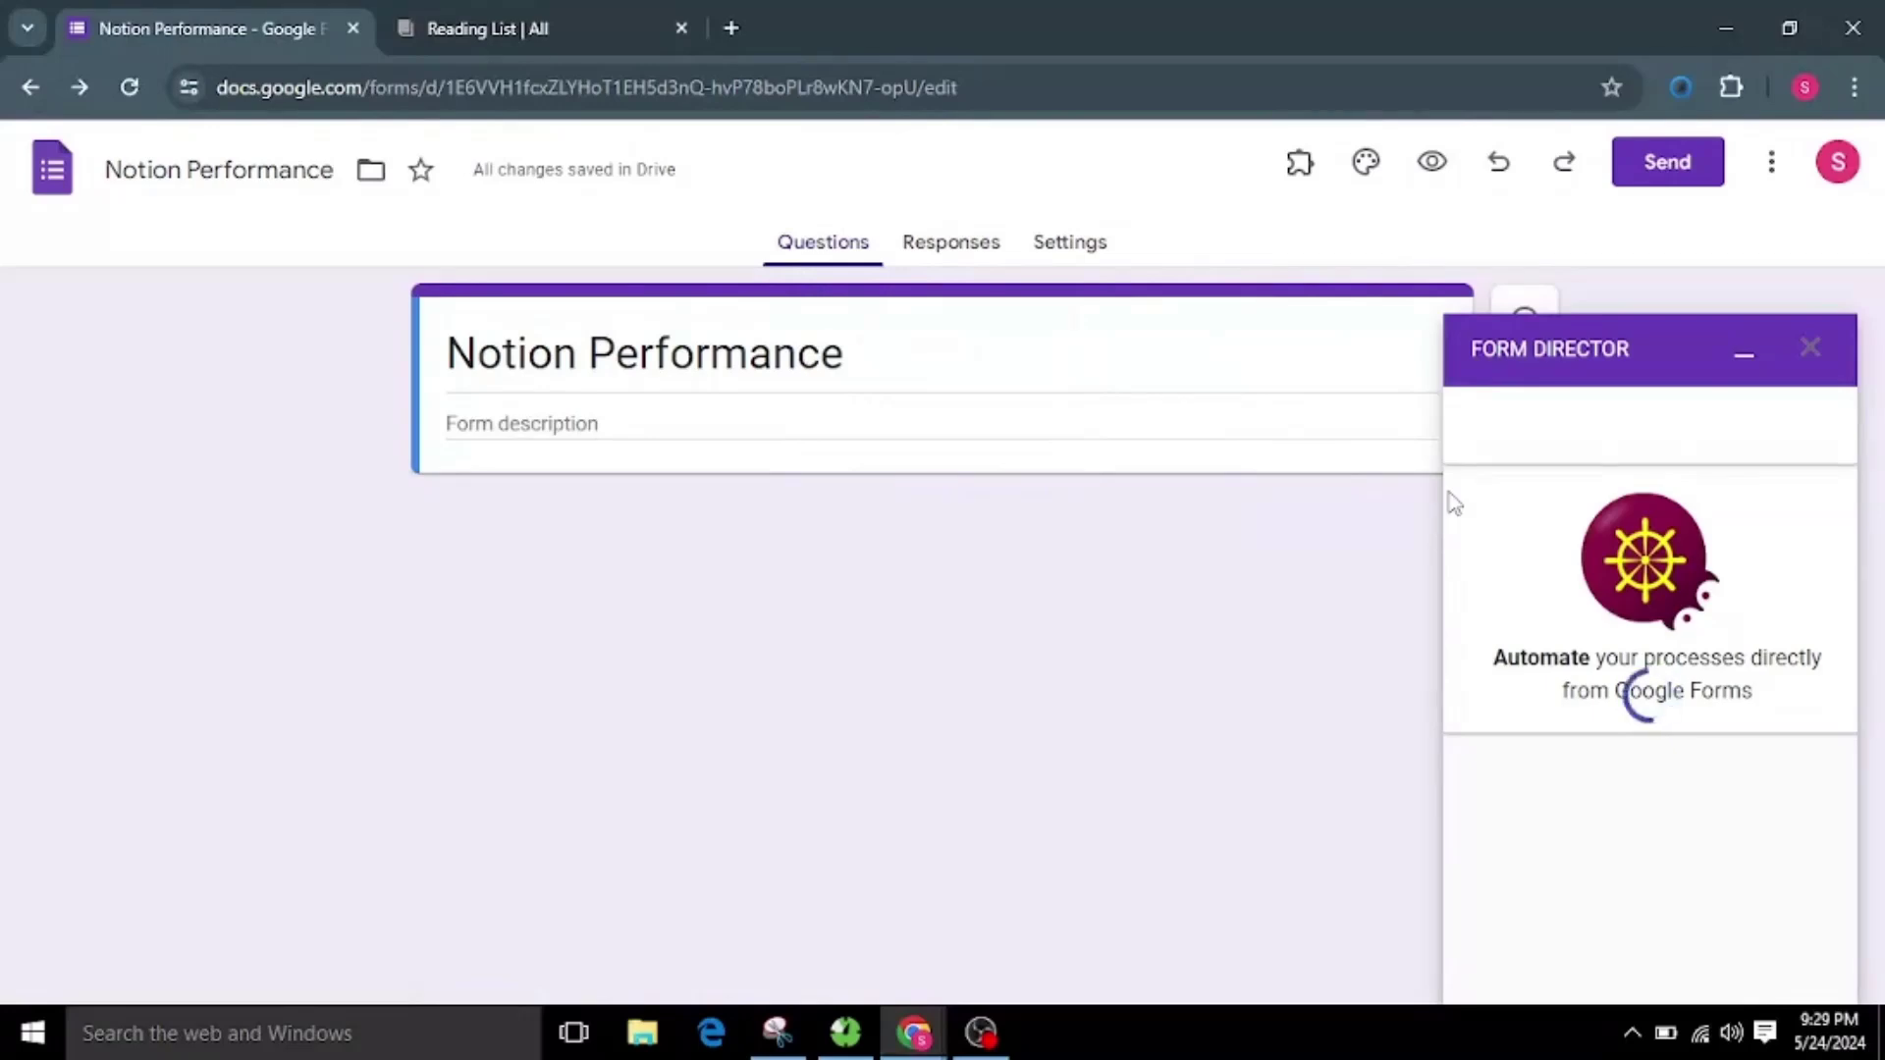
# Step: Search the available apps for Notion and pick it as the app to connect
pyautogui.click(1574, 848)
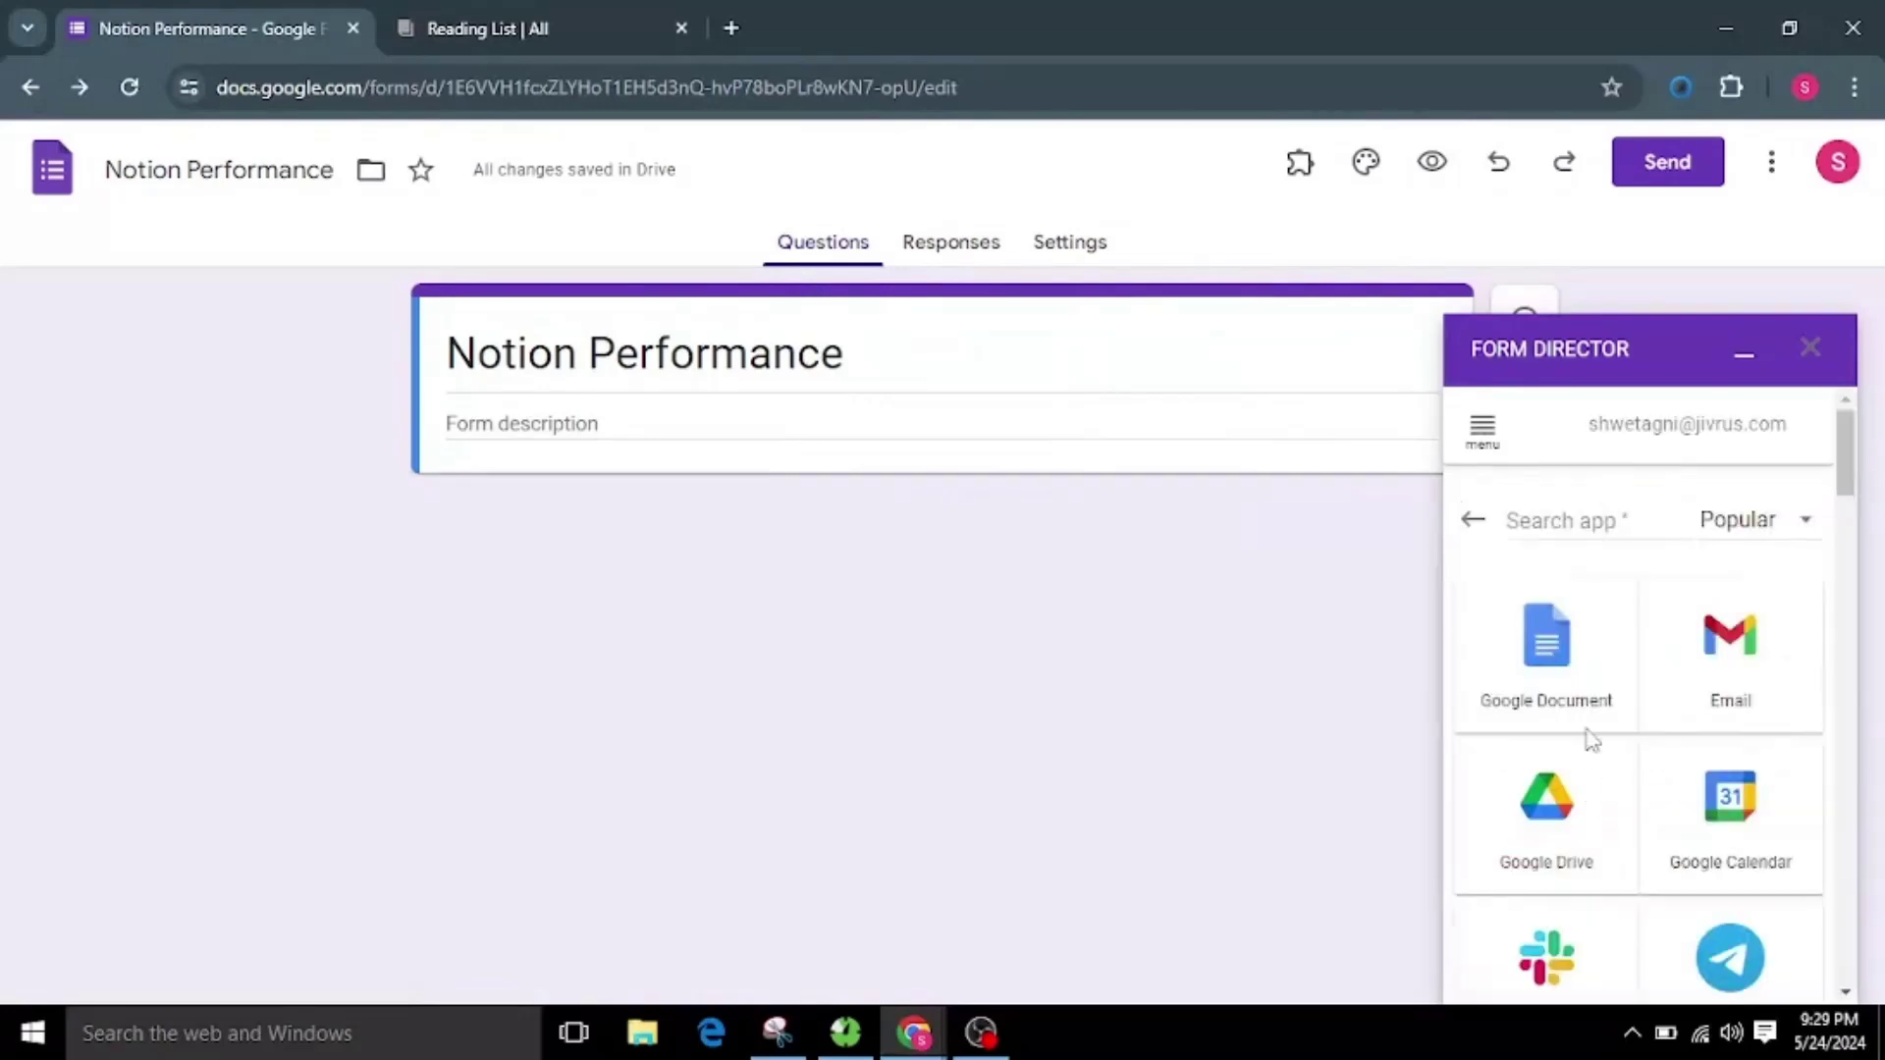
pyautogui.click(1560, 506)
pyautogui.write('no')
pyautogui.click(1548, 661)
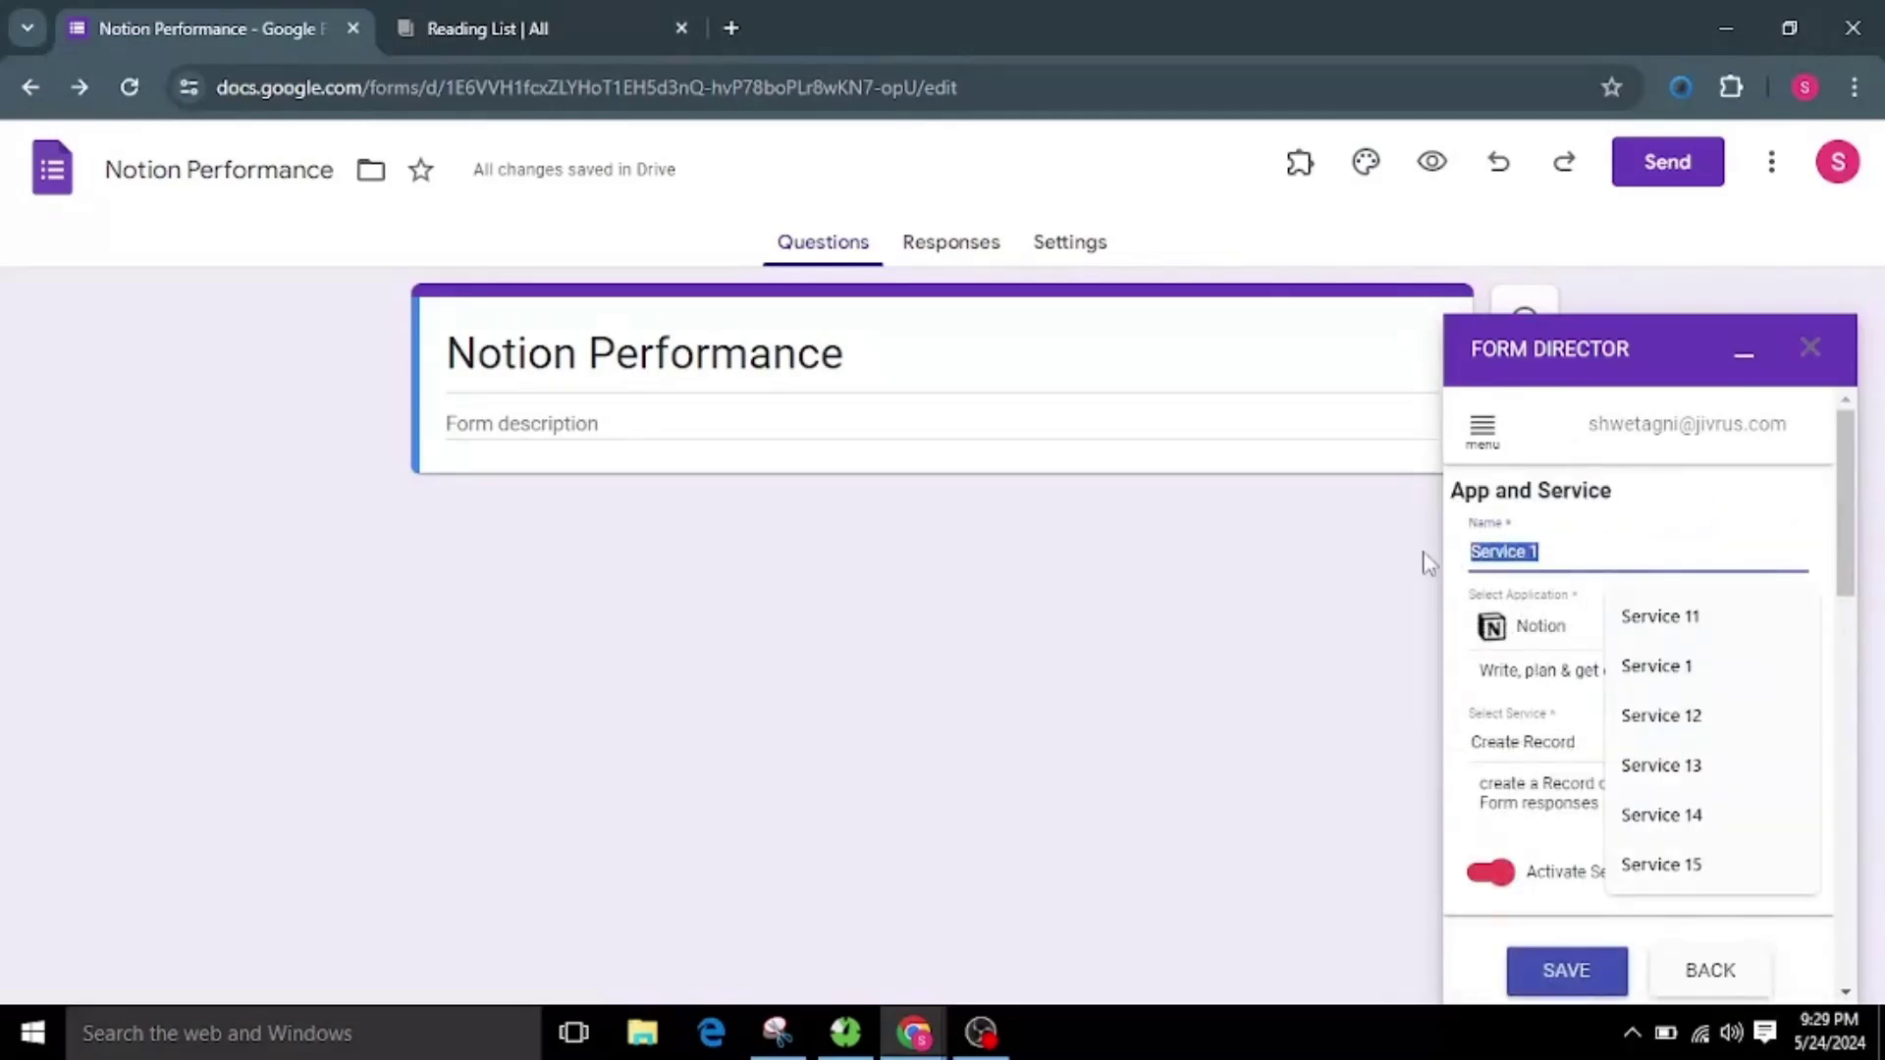
# Step: Name the service 'Notion Create Service' and choose Create Record as its Notion service
pyautogui.write('No')
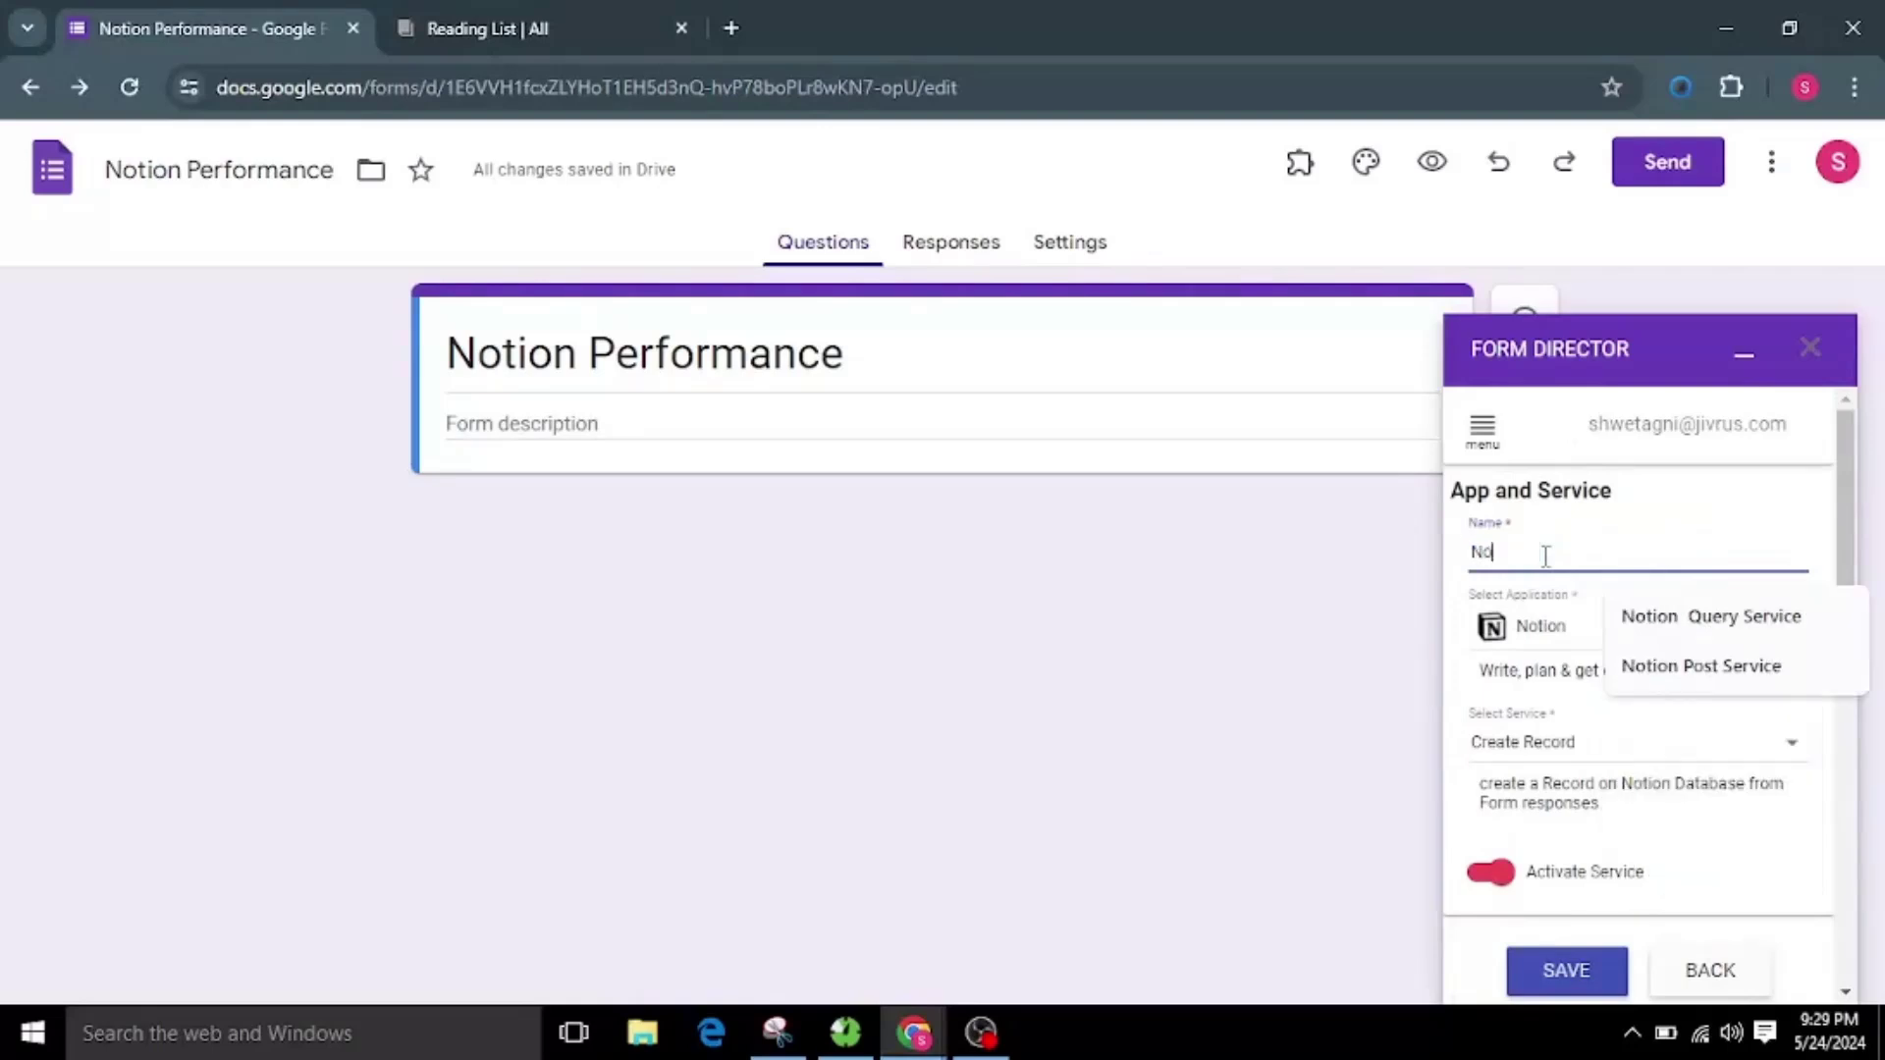
pyautogui.write('tion Create Service')
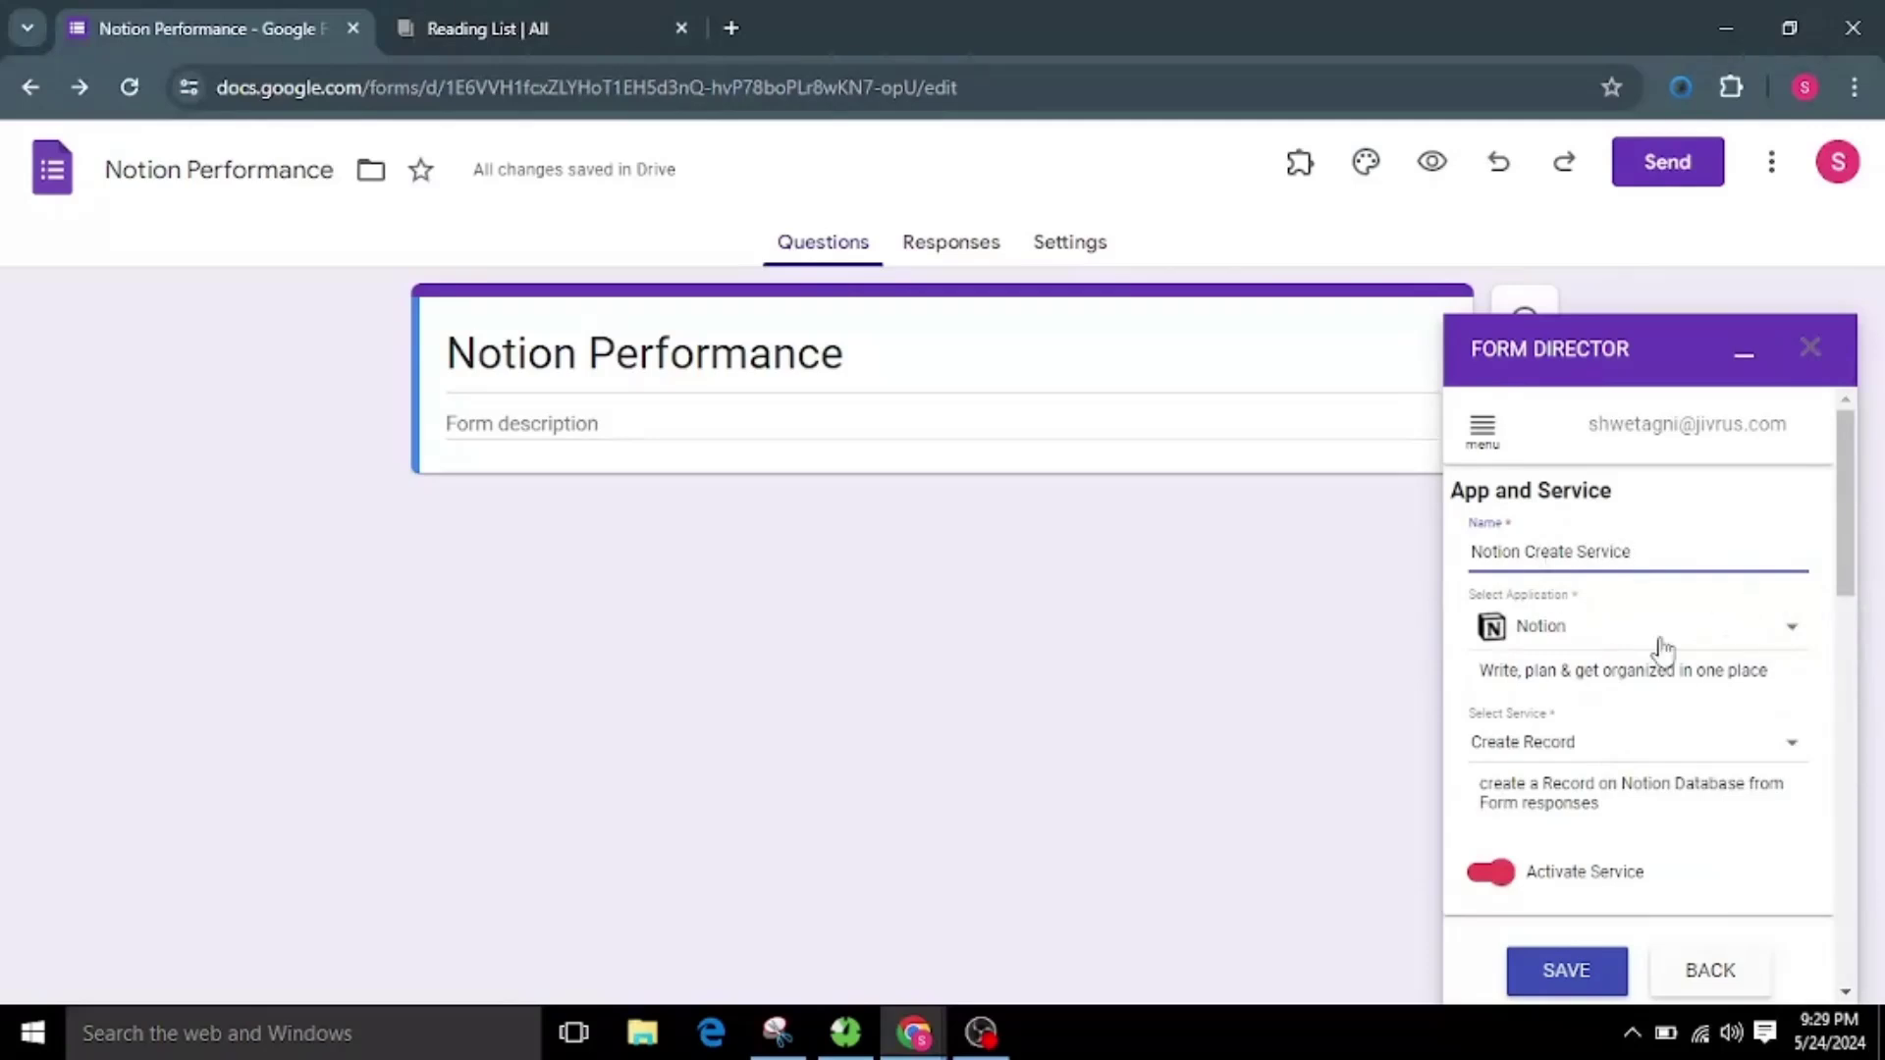
pyautogui.scroll(-1, 1659, 648)
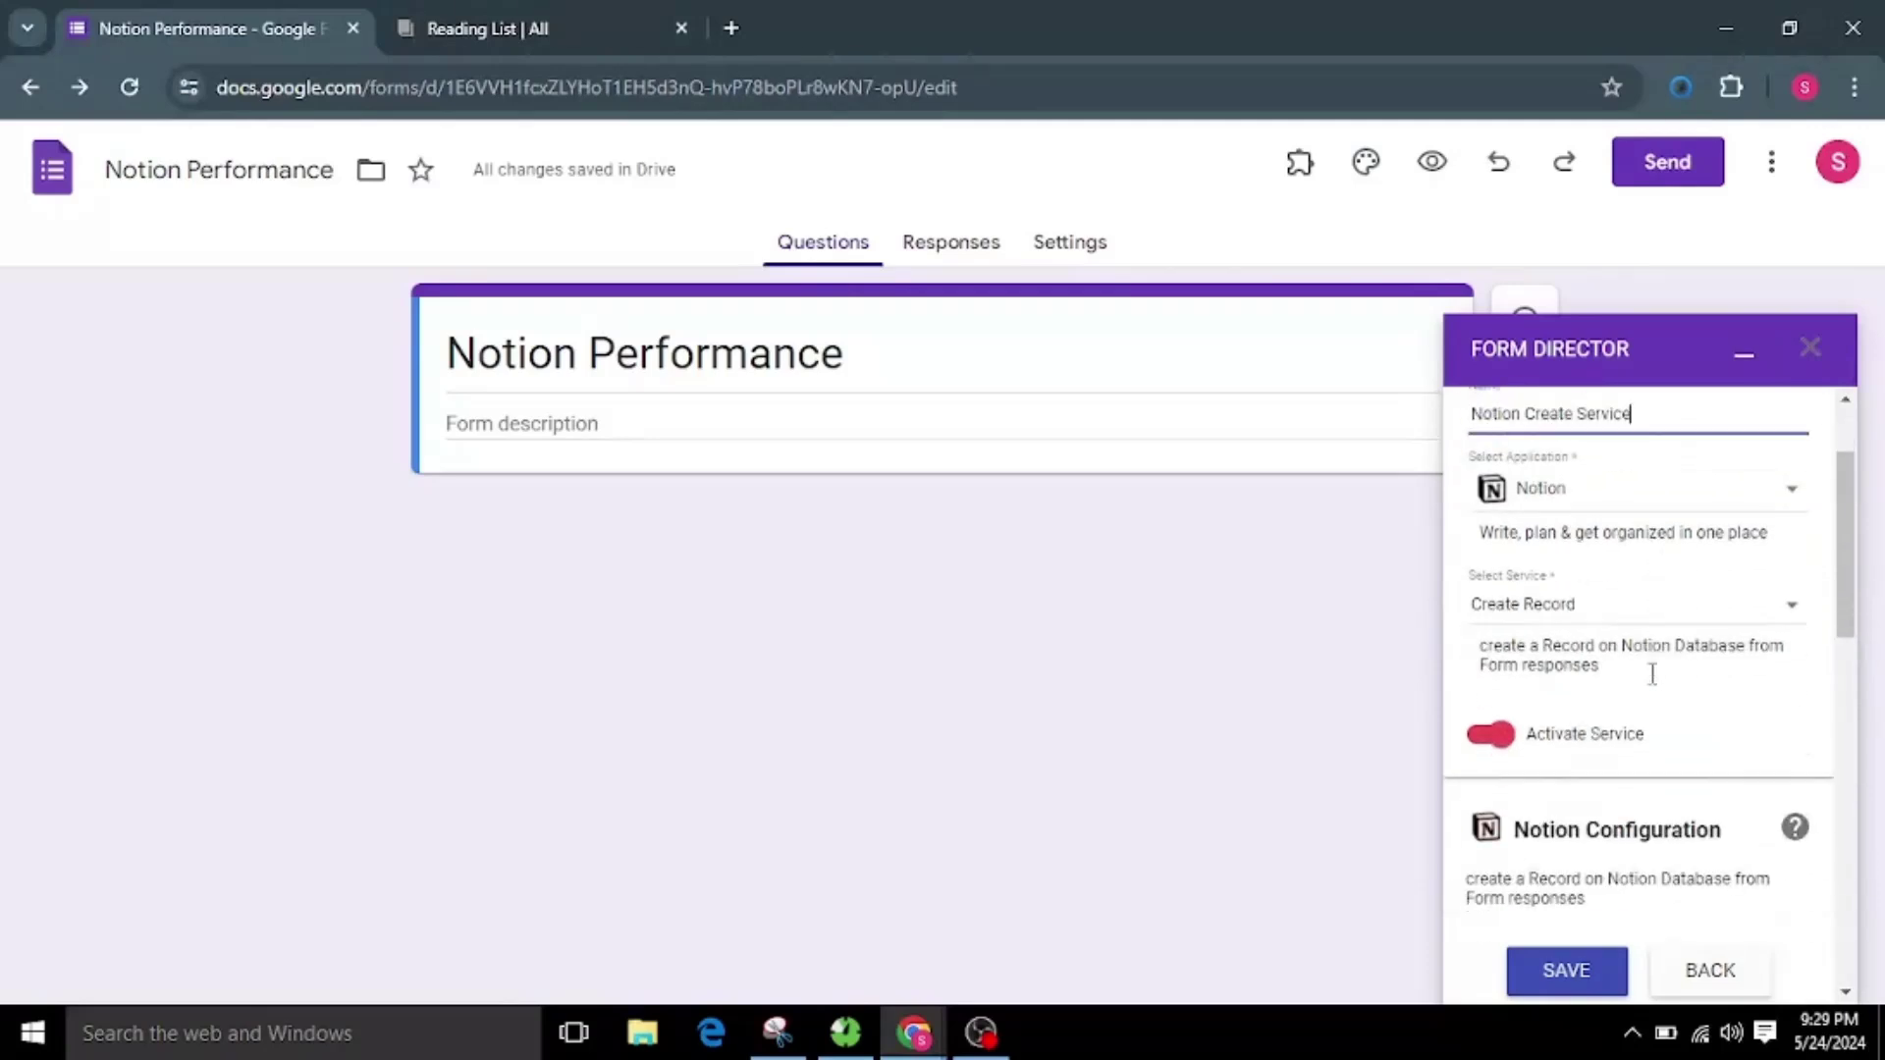
pyautogui.click(1592, 609)
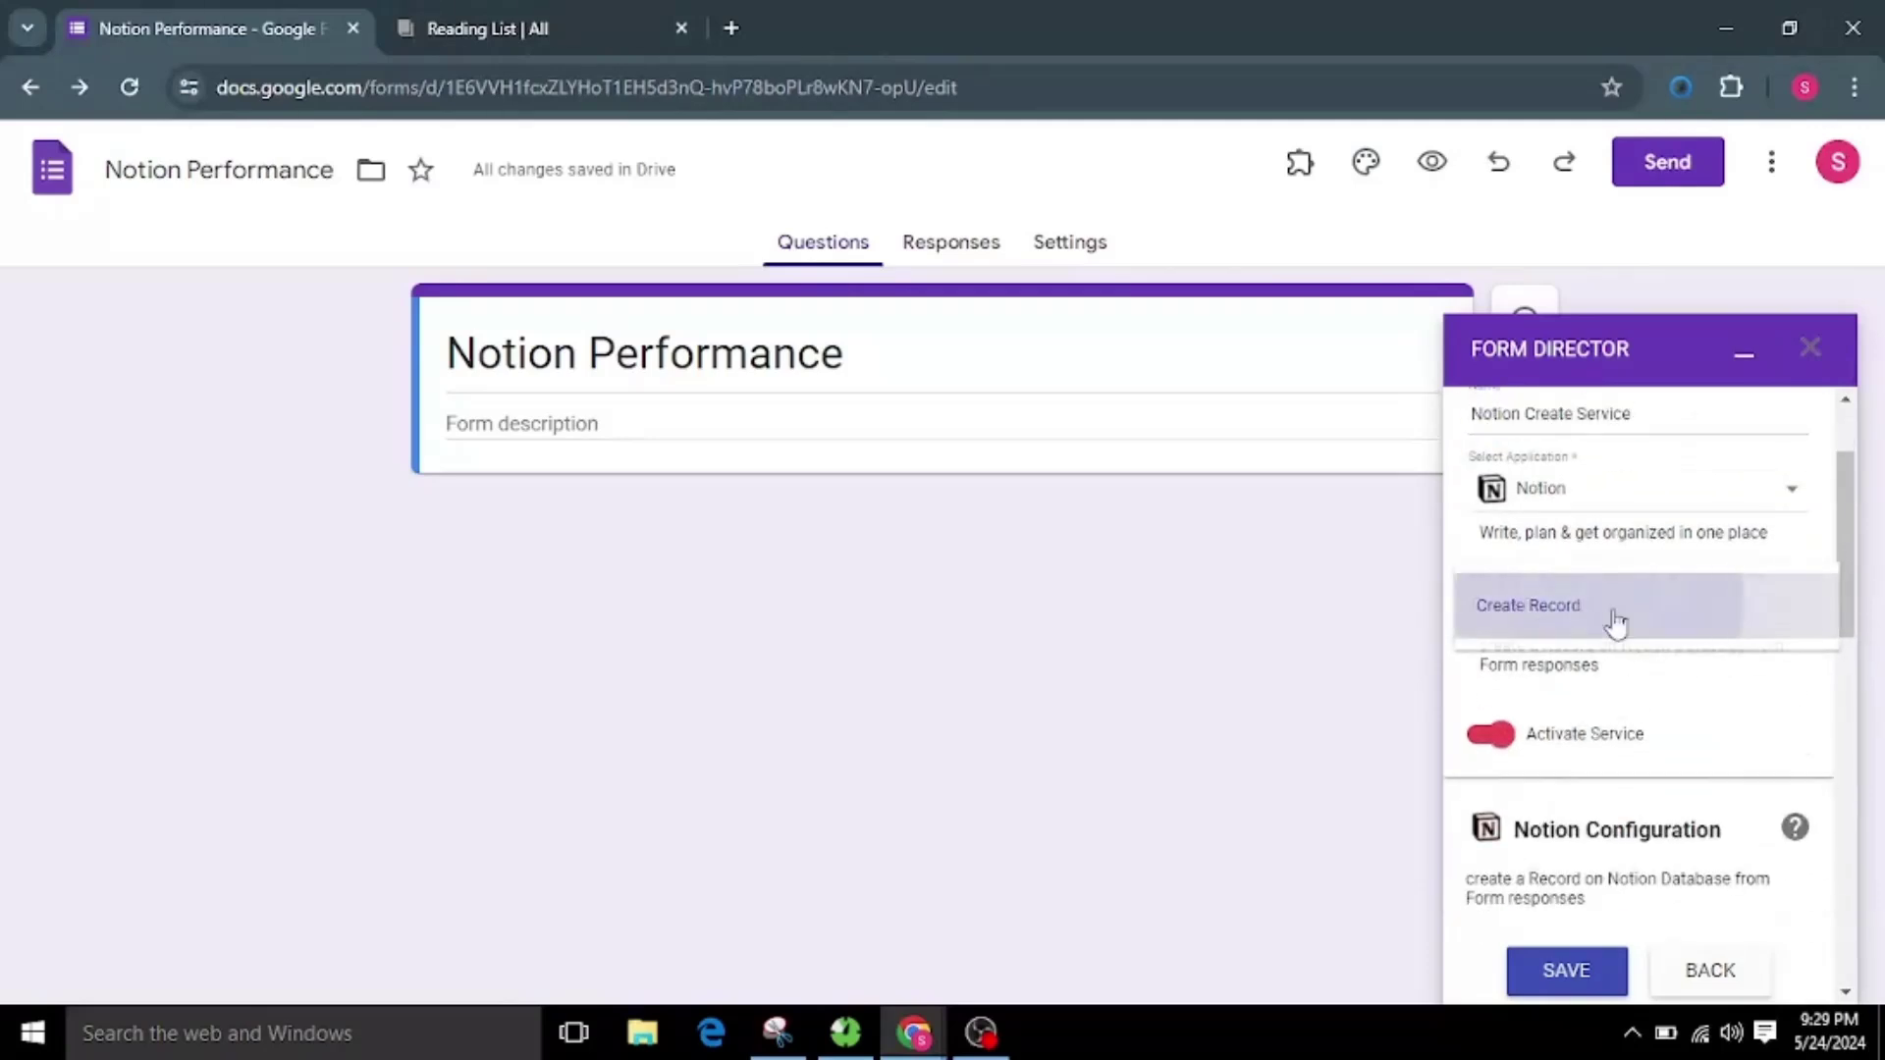
pyautogui.click(1611, 622)
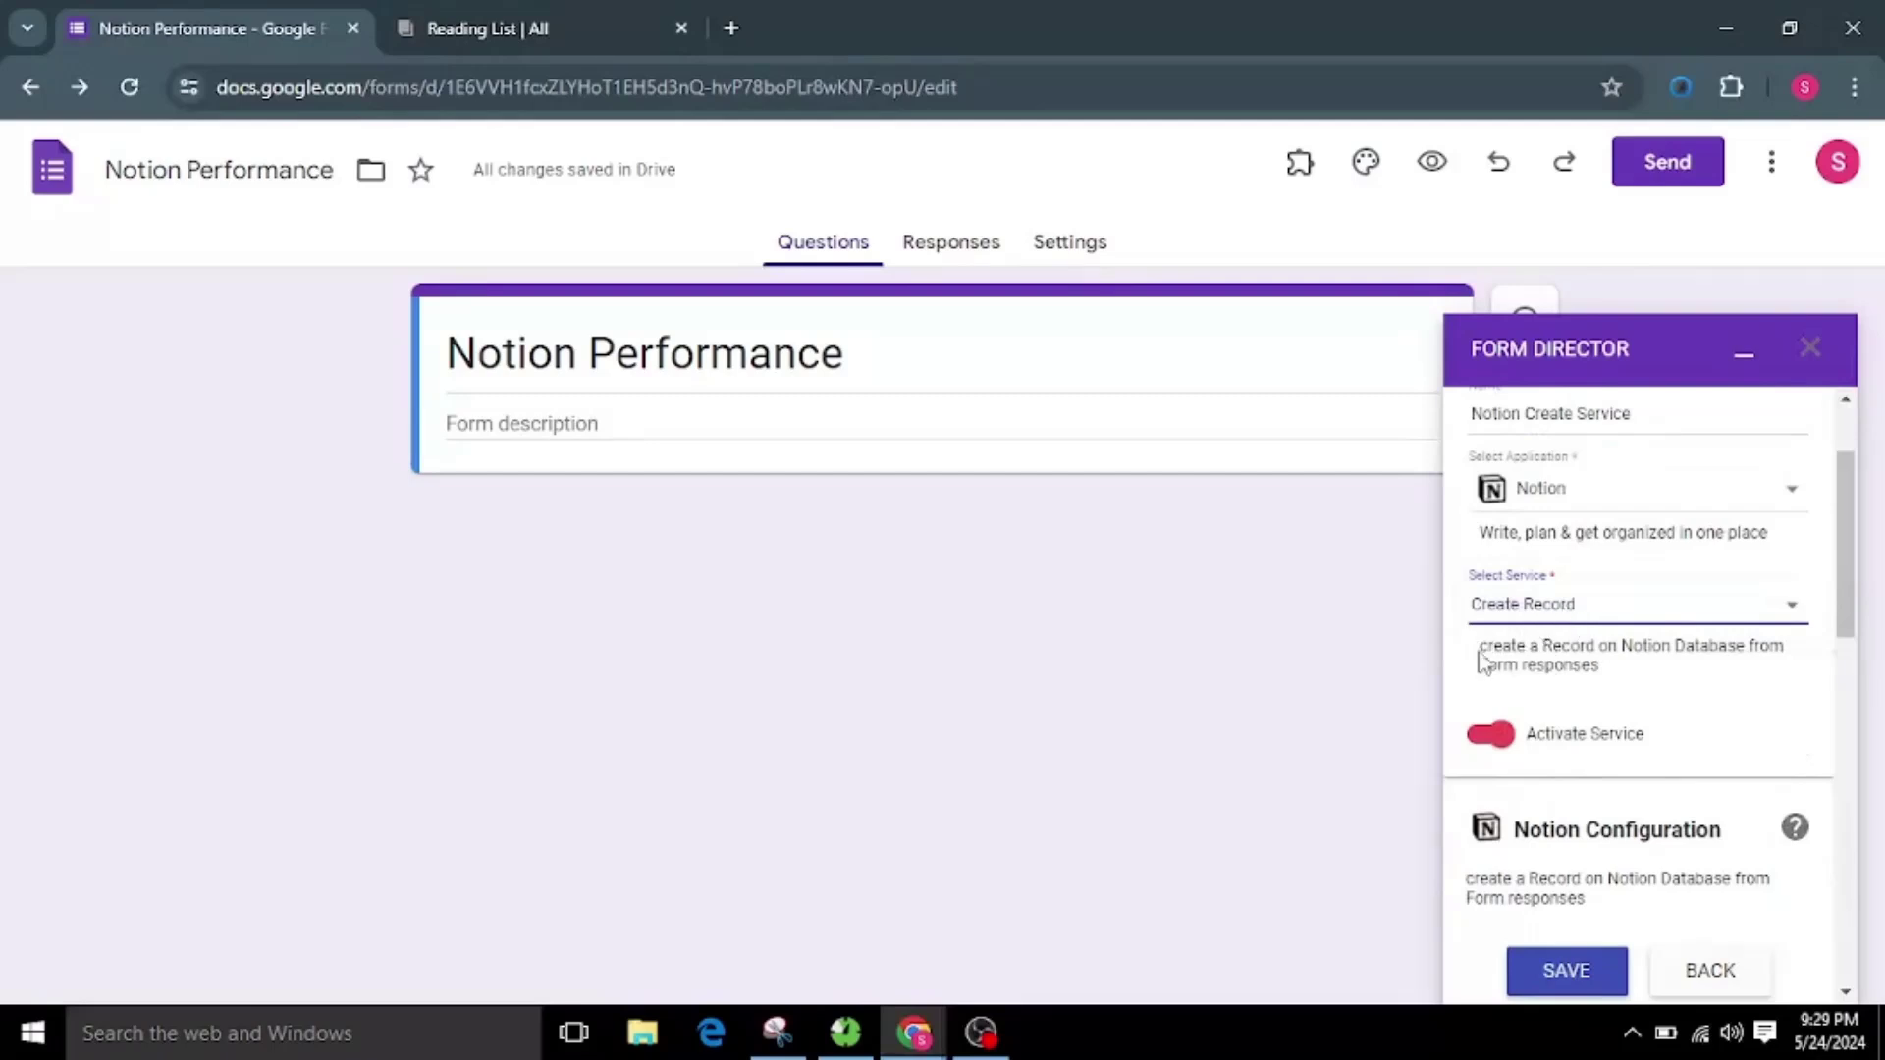
pyautogui.moveTo(1480, 648); pyautogui.dragTo(1653, 677)
pyautogui.click(1654, 678)
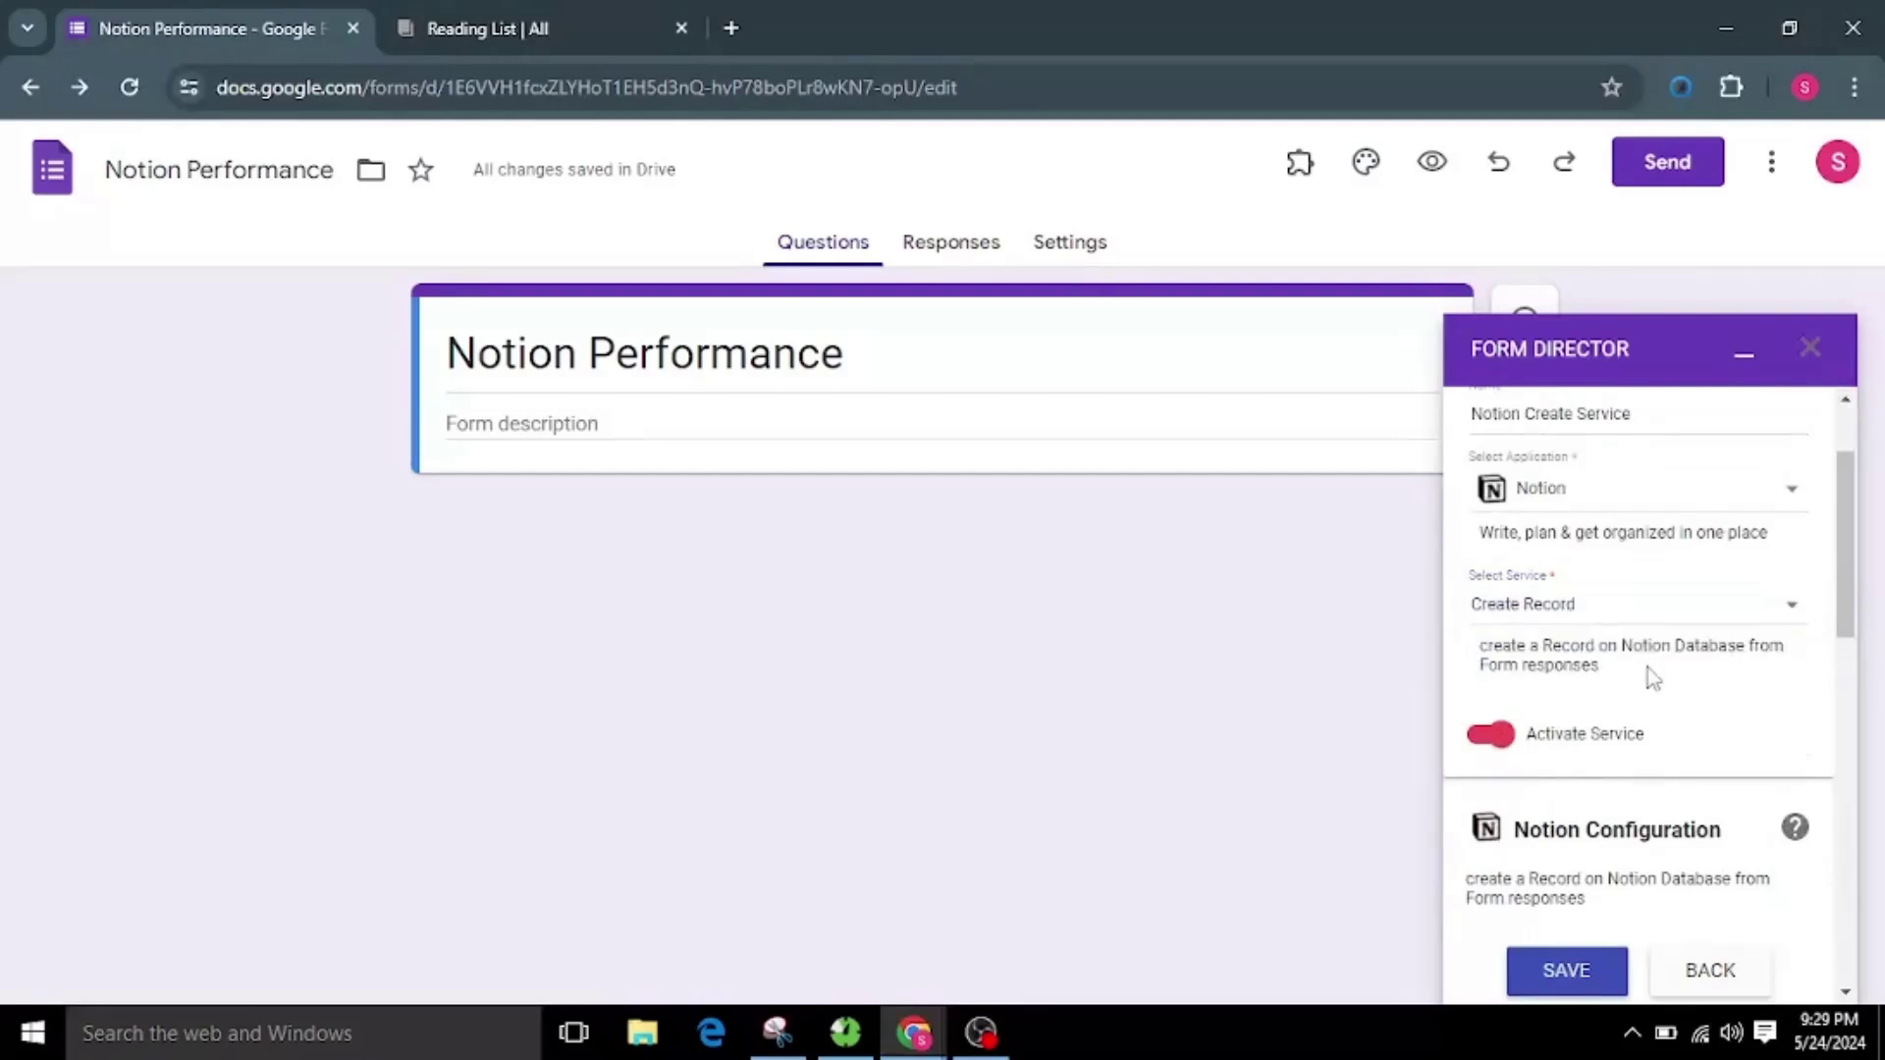
pyautogui.scroll(-3, 1653, 678)
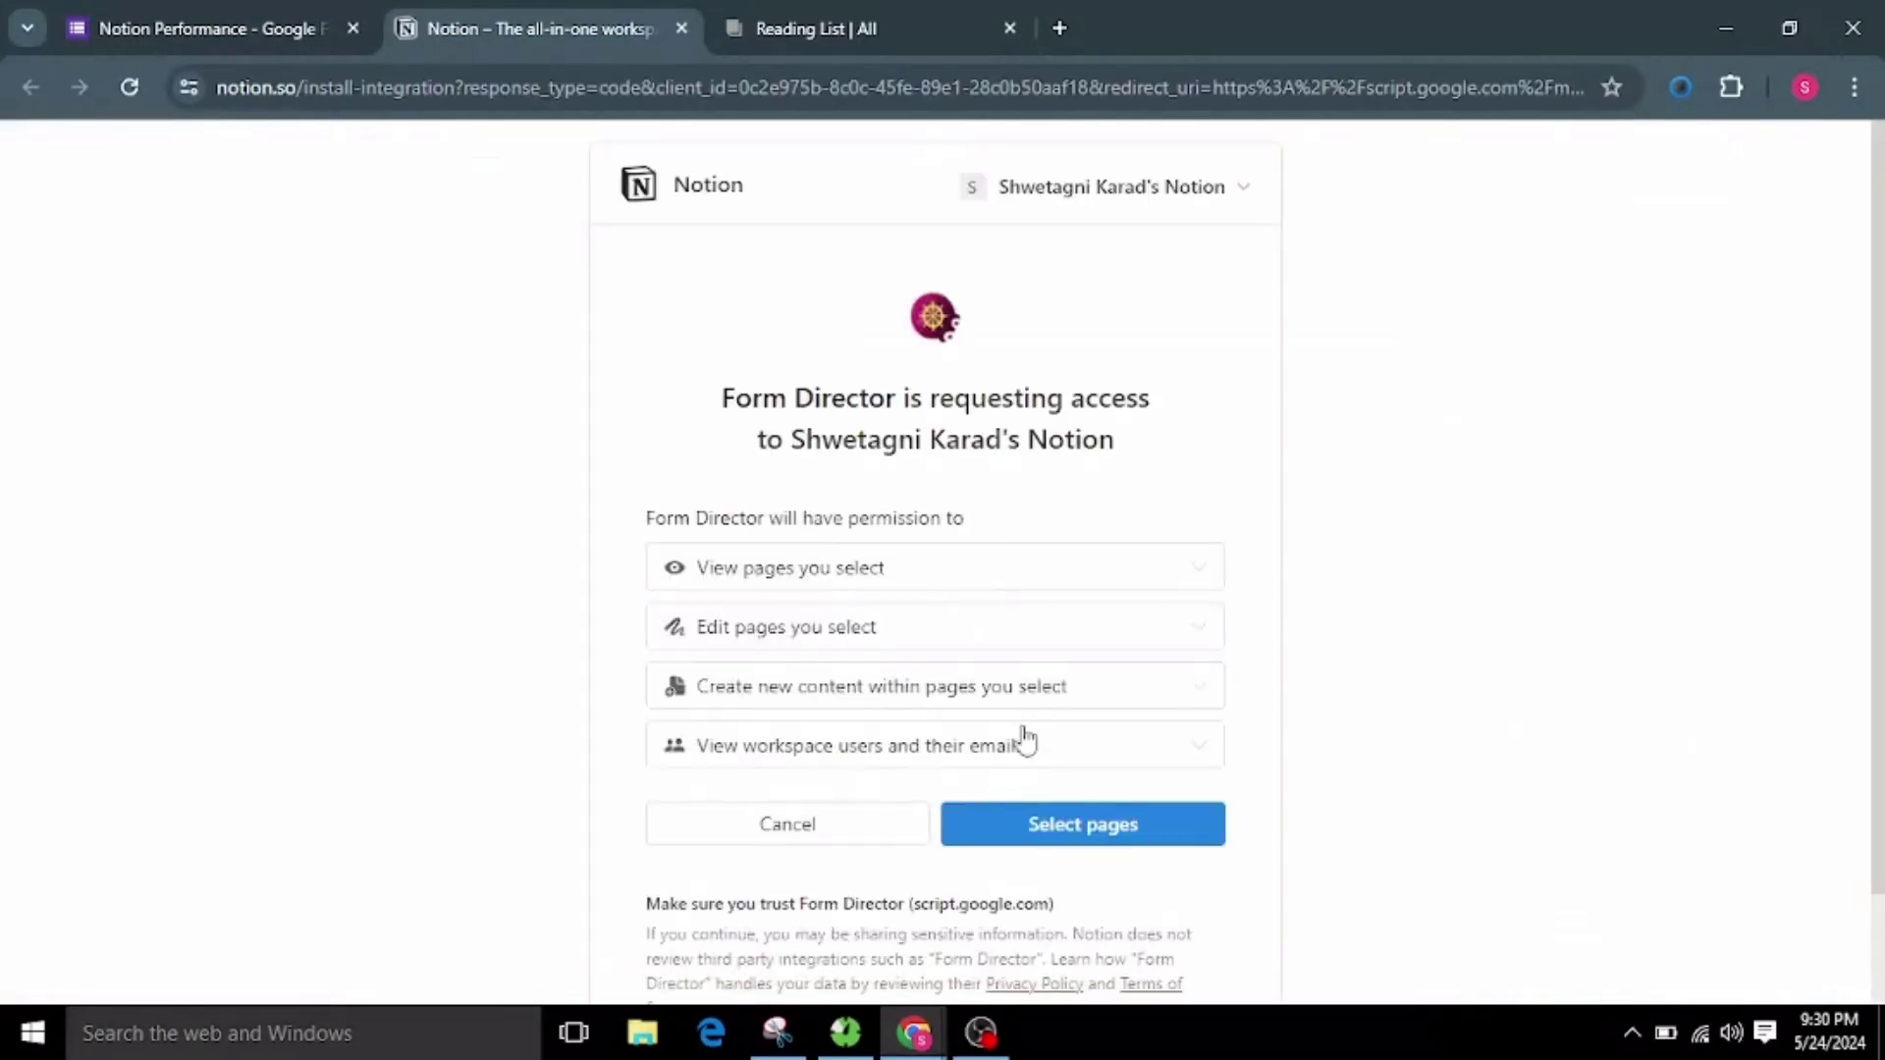
# Step: Keep all workspace pages selected and allow Form Director access in Notion
pyautogui.click(1048, 836)
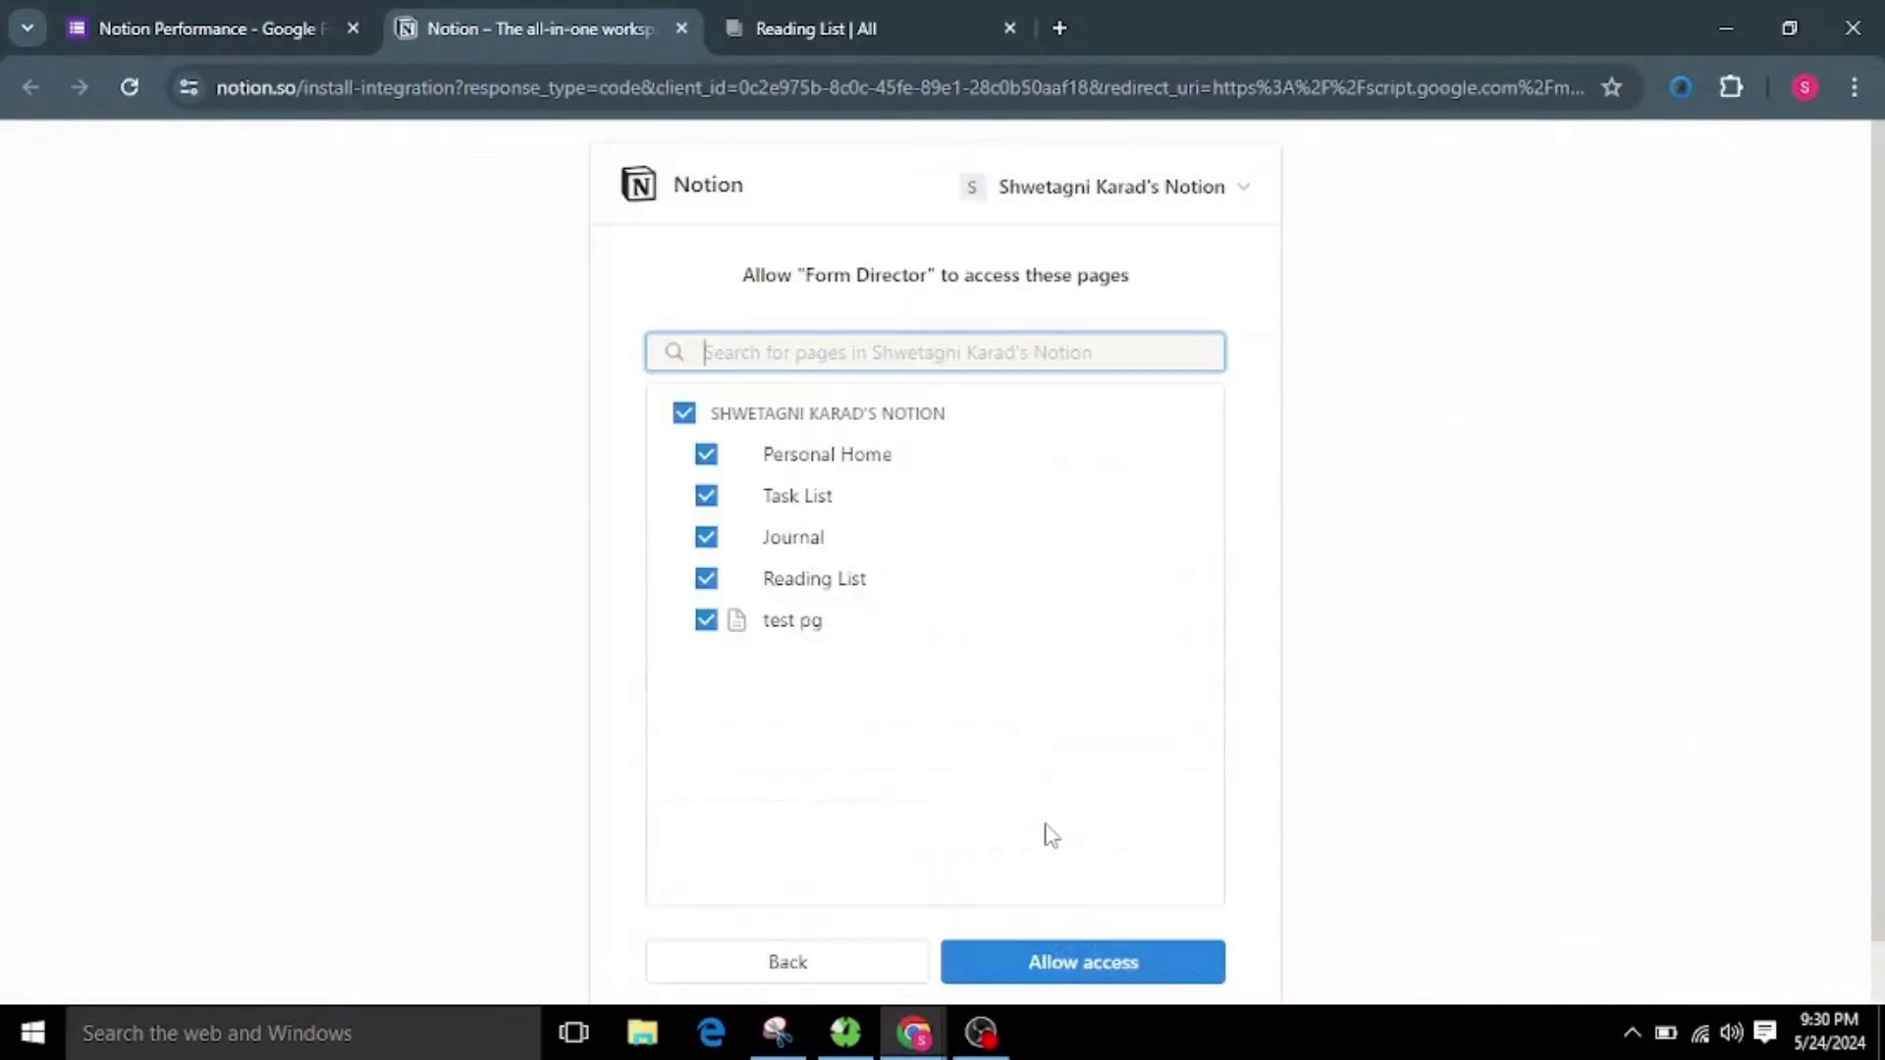
pyautogui.click(1065, 957)
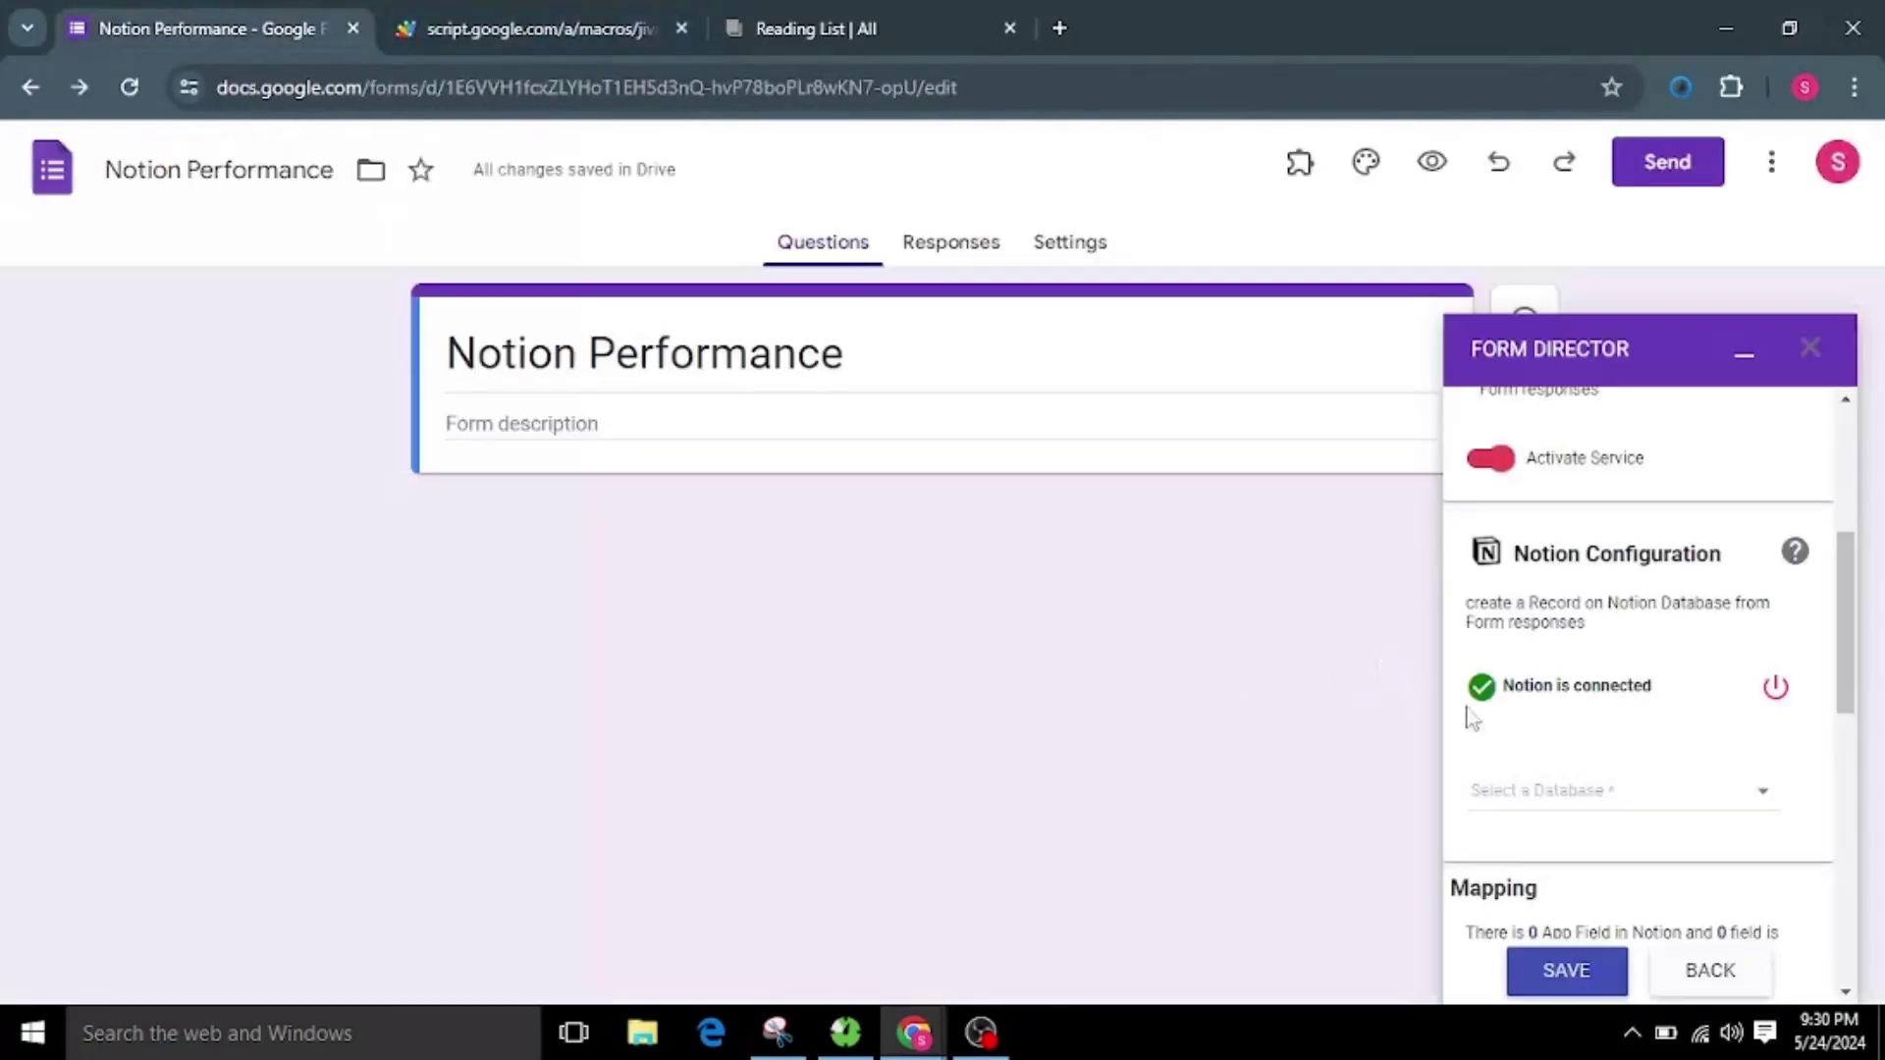
# Step: Select Reading List as the target Notion database
pyautogui.scroll(-3, 1754, 698)
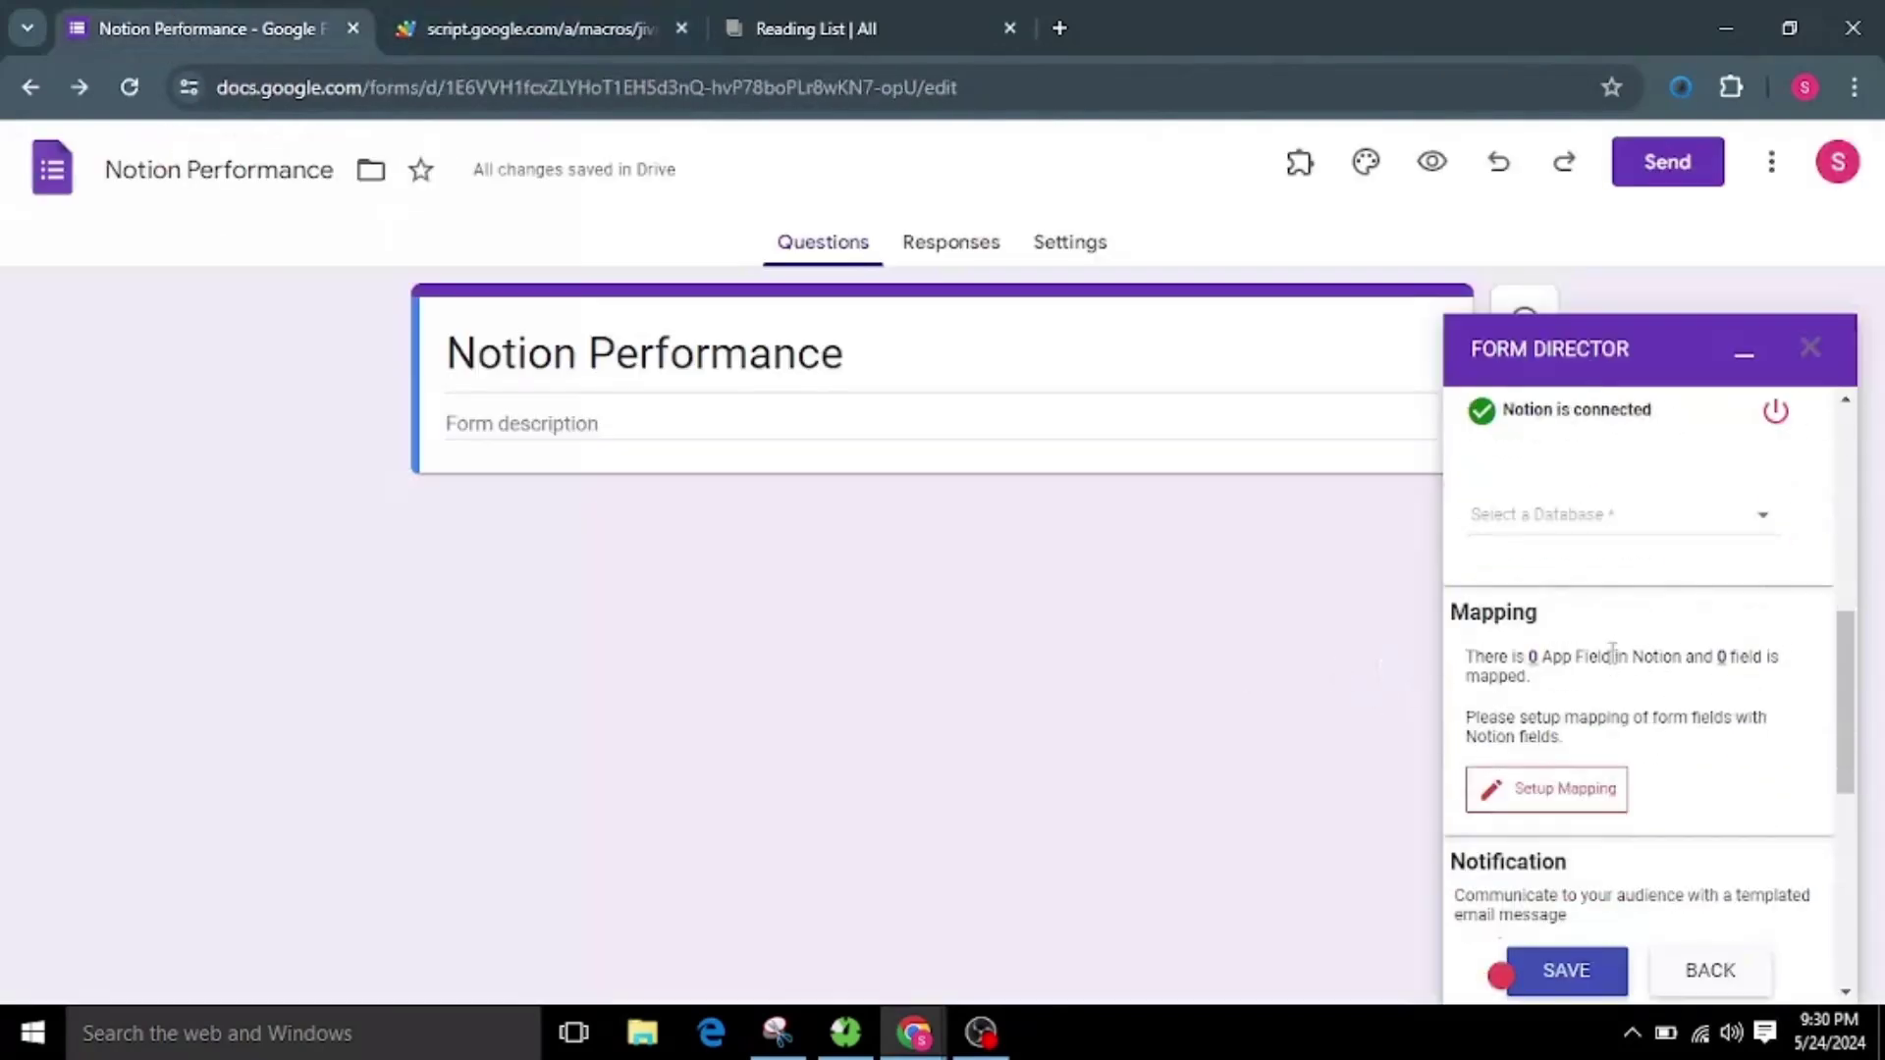
pyautogui.click(1615, 528)
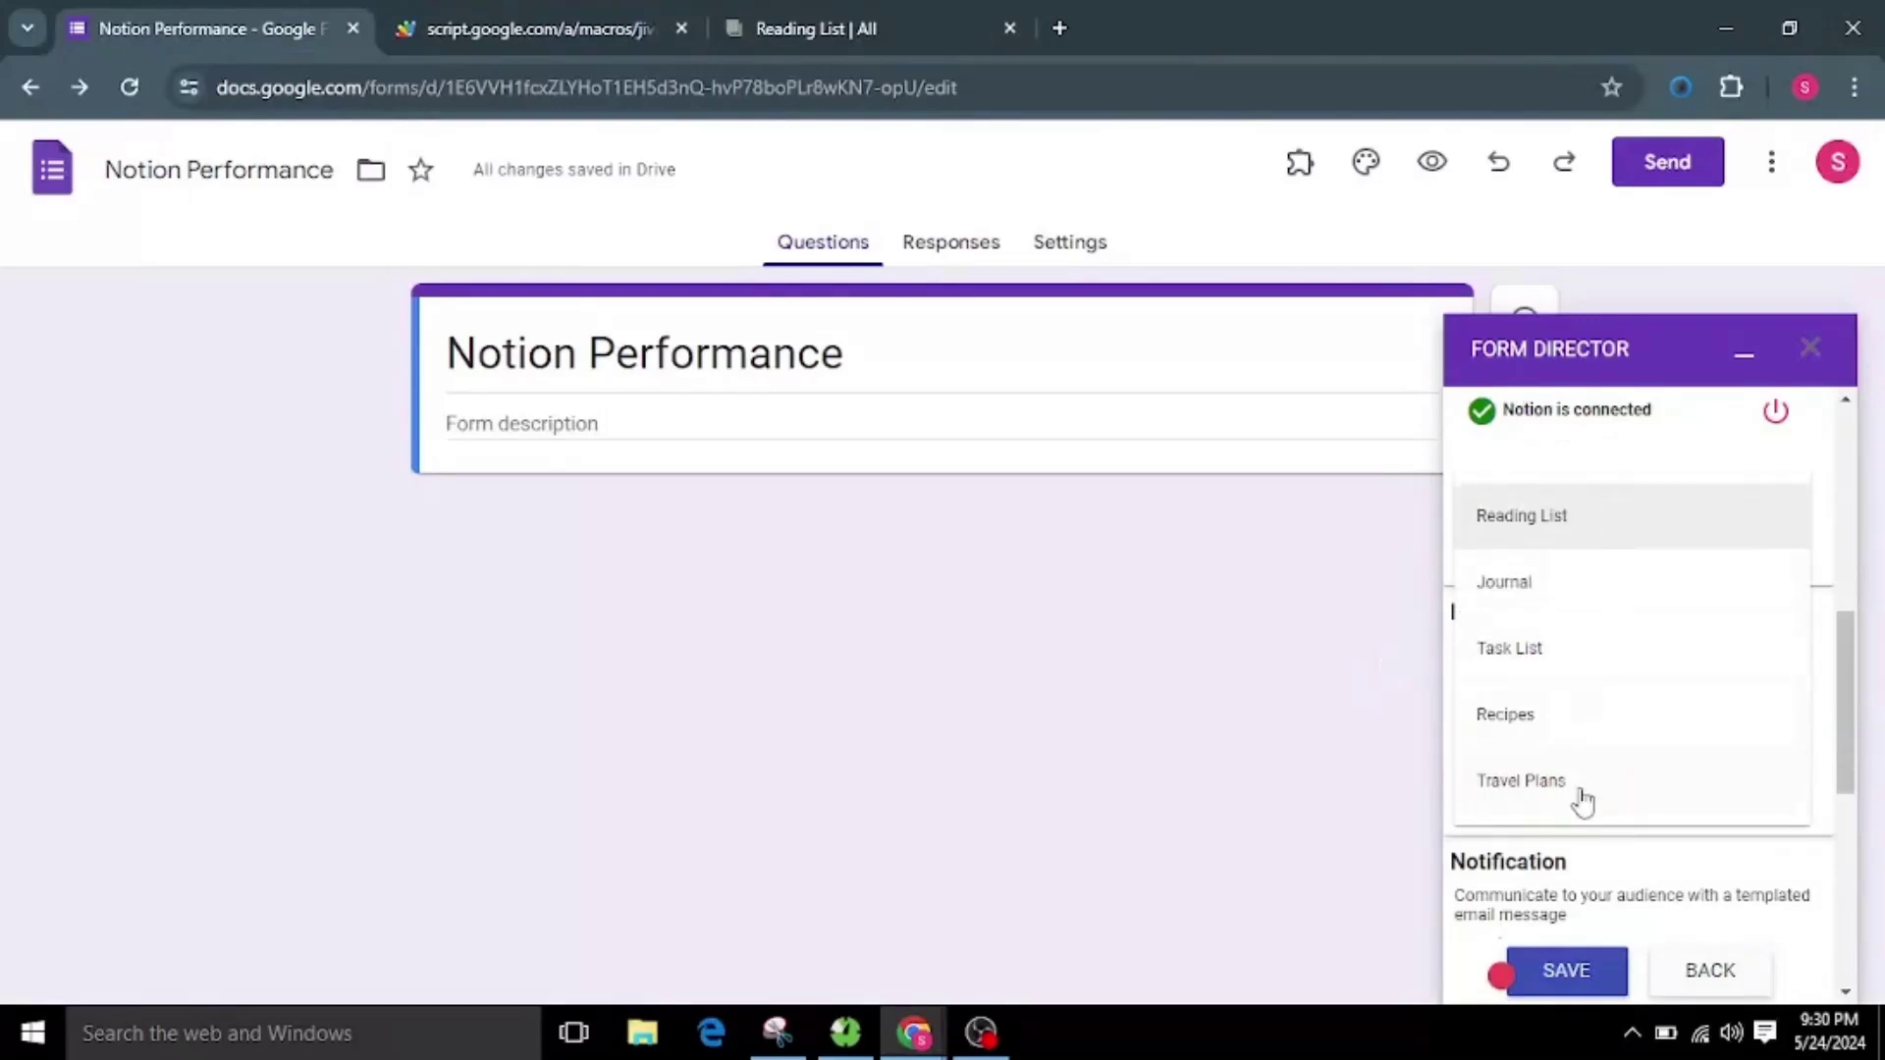
pyautogui.click(1602, 515)
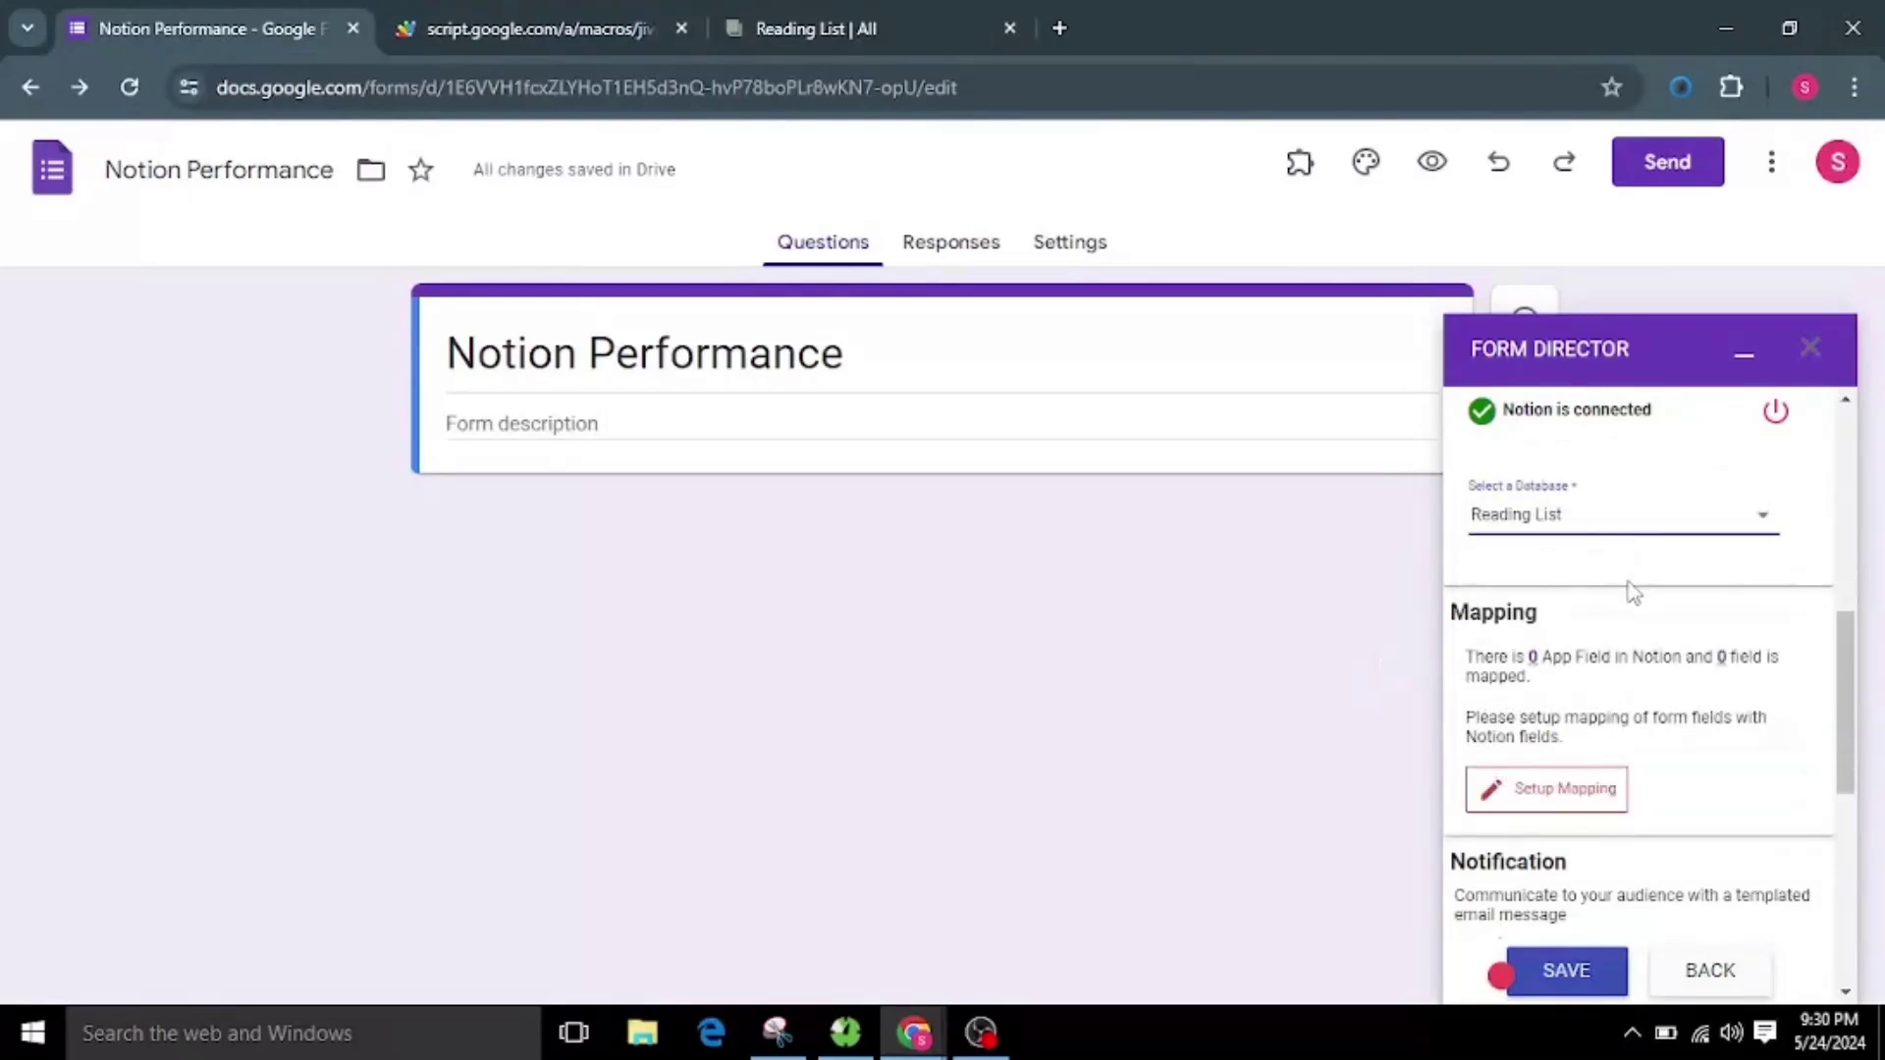
# Step: Review the Mapping section's Notion and mapped field counts, then begin Setup Mapping
pyautogui.scroll(-2, 1638, 550)
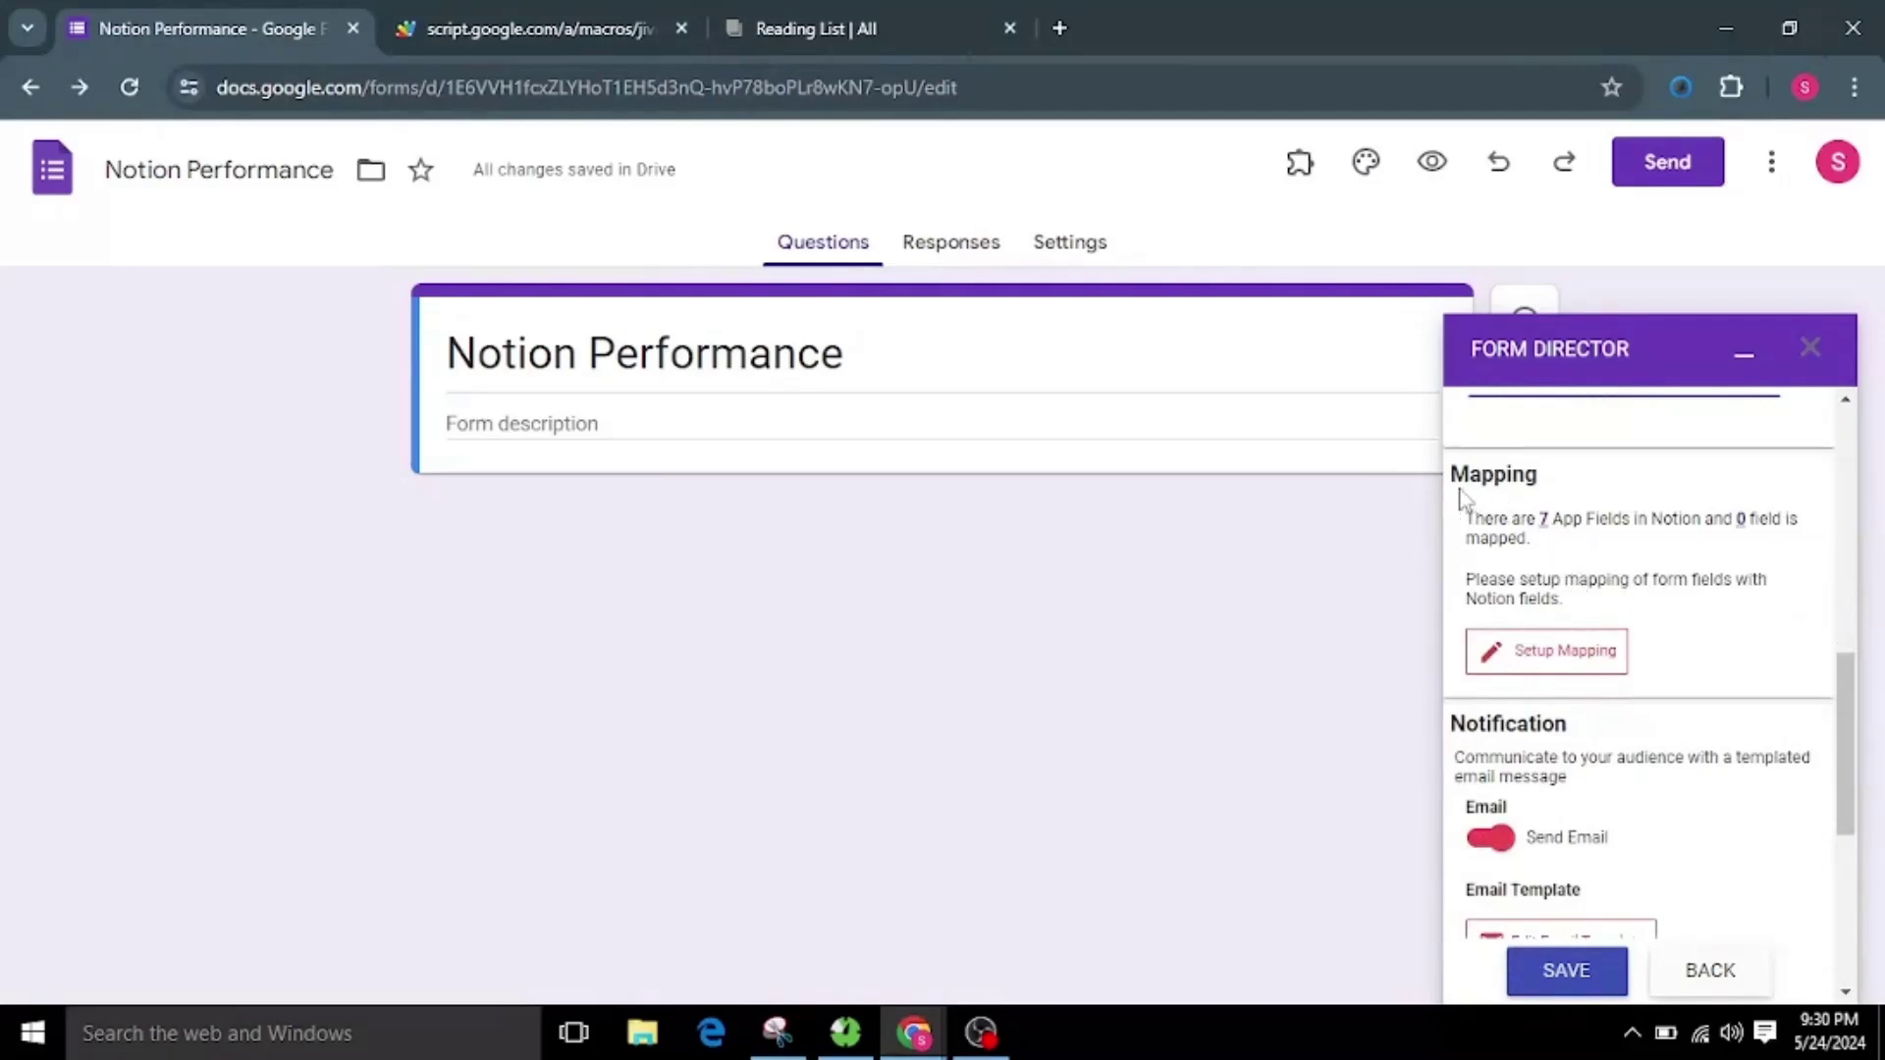
pyautogui.moveTo(1451, 477); pyautogui.dragTo(1576, 490)
pyautogui.click(1568, 550)
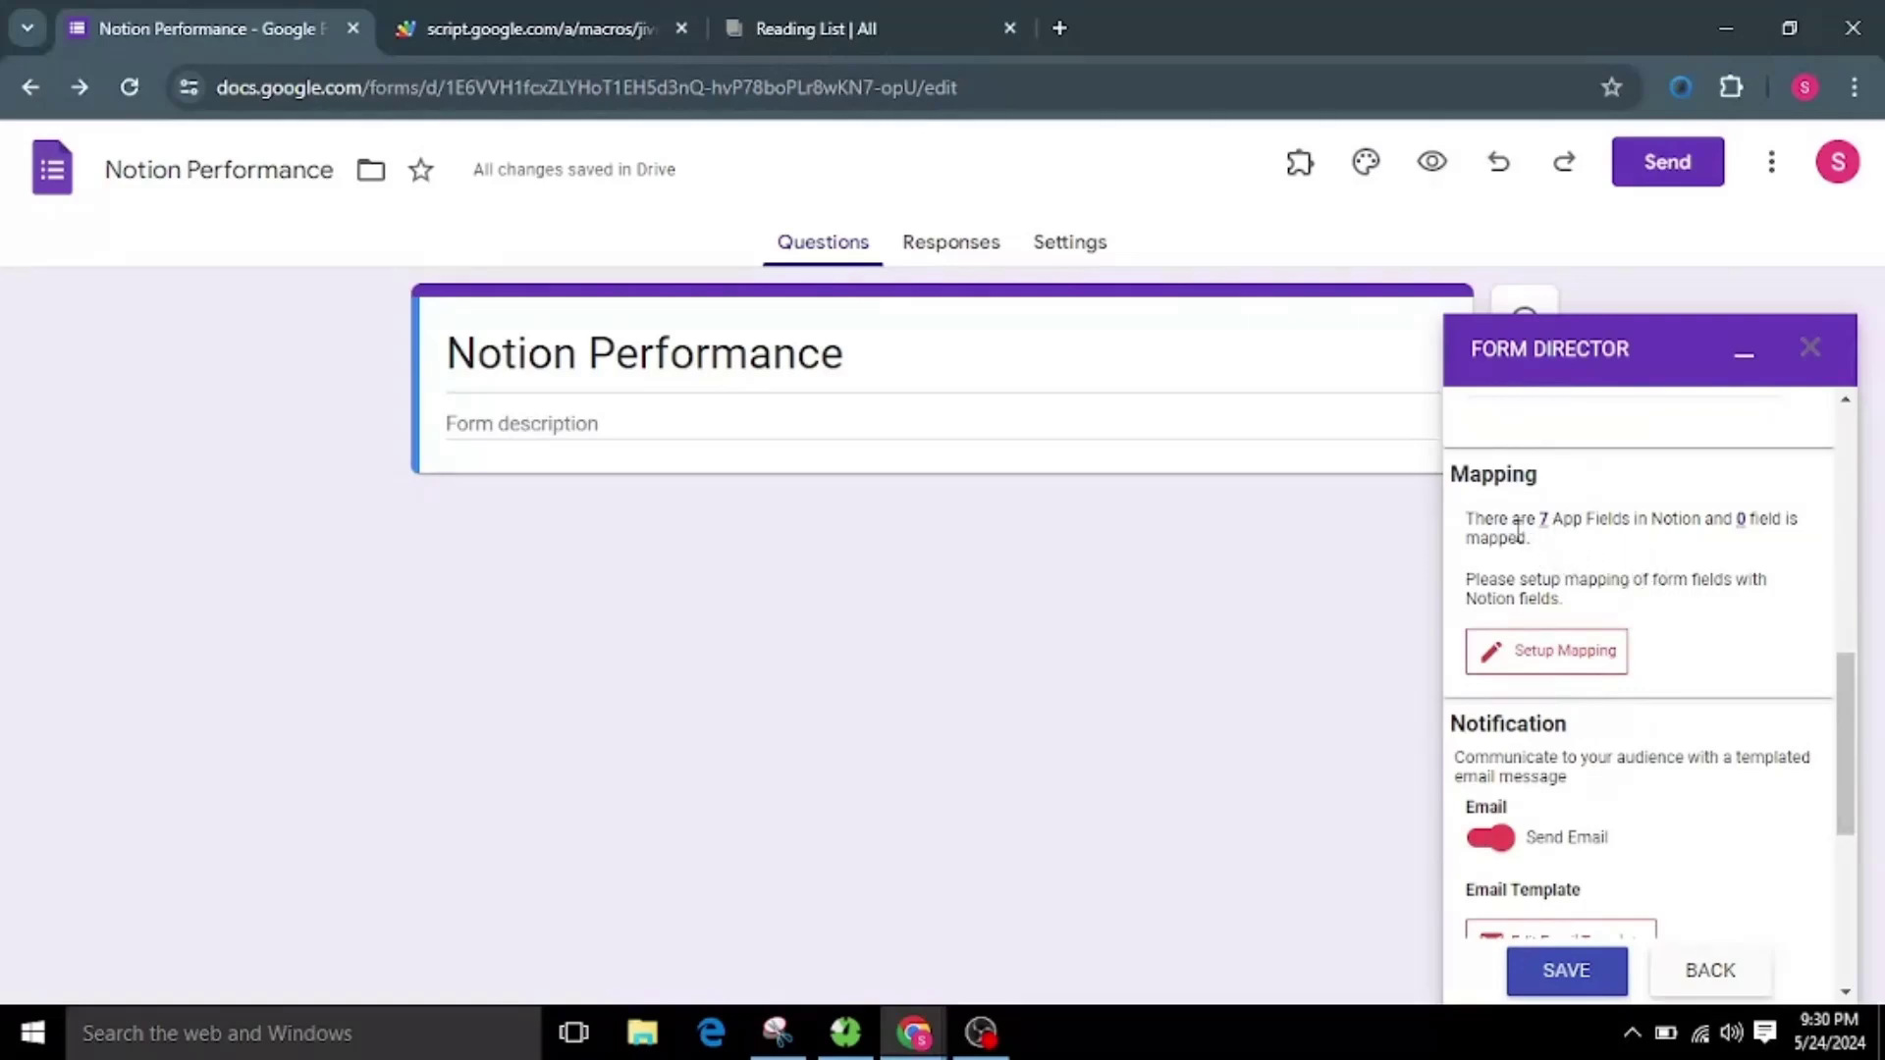
pyautogui.moveTo(1492, 520); pyautogui.dragTo(1738, 527)
pyautogui.click(1669, 575)
pyautogui.moveTo(1714, 519); pyautogui.dragTo(1787, 520)
pyautogui.click(1716, 568)
pyautogui.click(1525, 664)
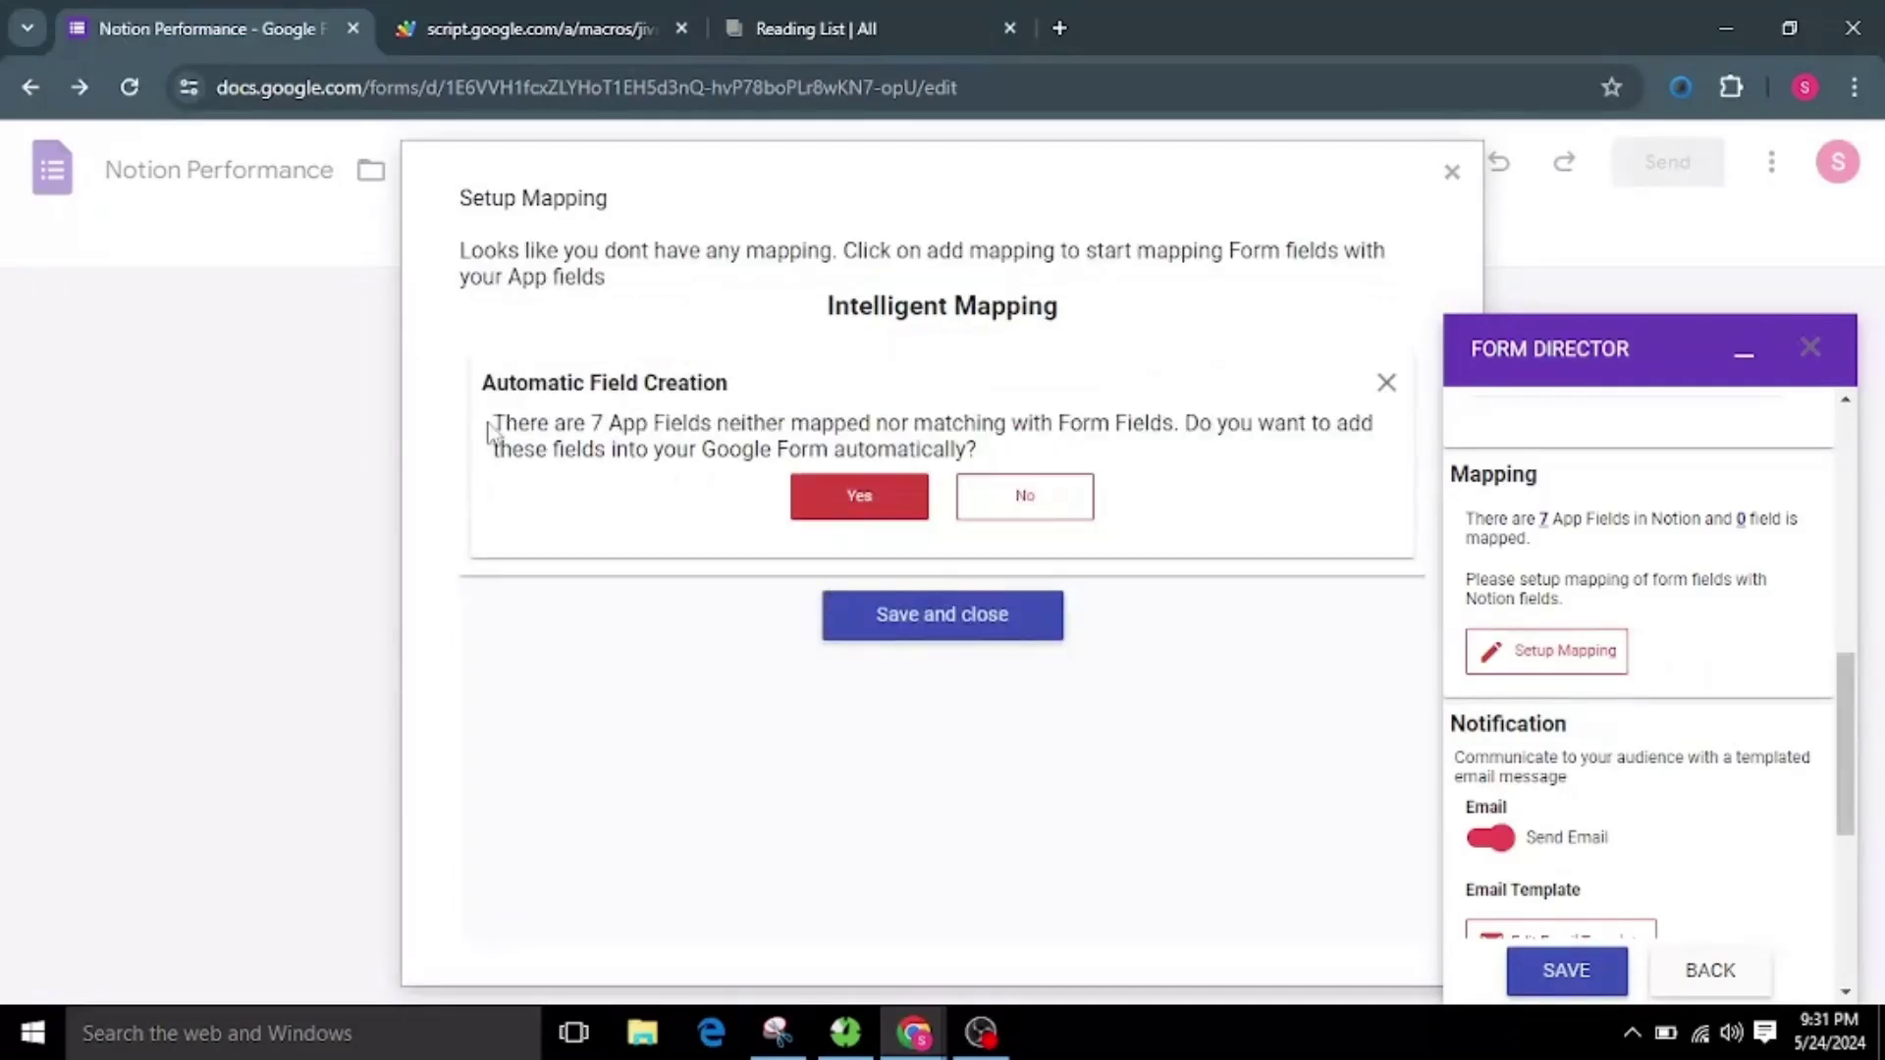
# Step: Accept automatic field creation, add all 7 Reading List fields to the form, and save the mapping
pyautogui.moveTo(487, 432); pyautogui.dragTo(1239, 459)
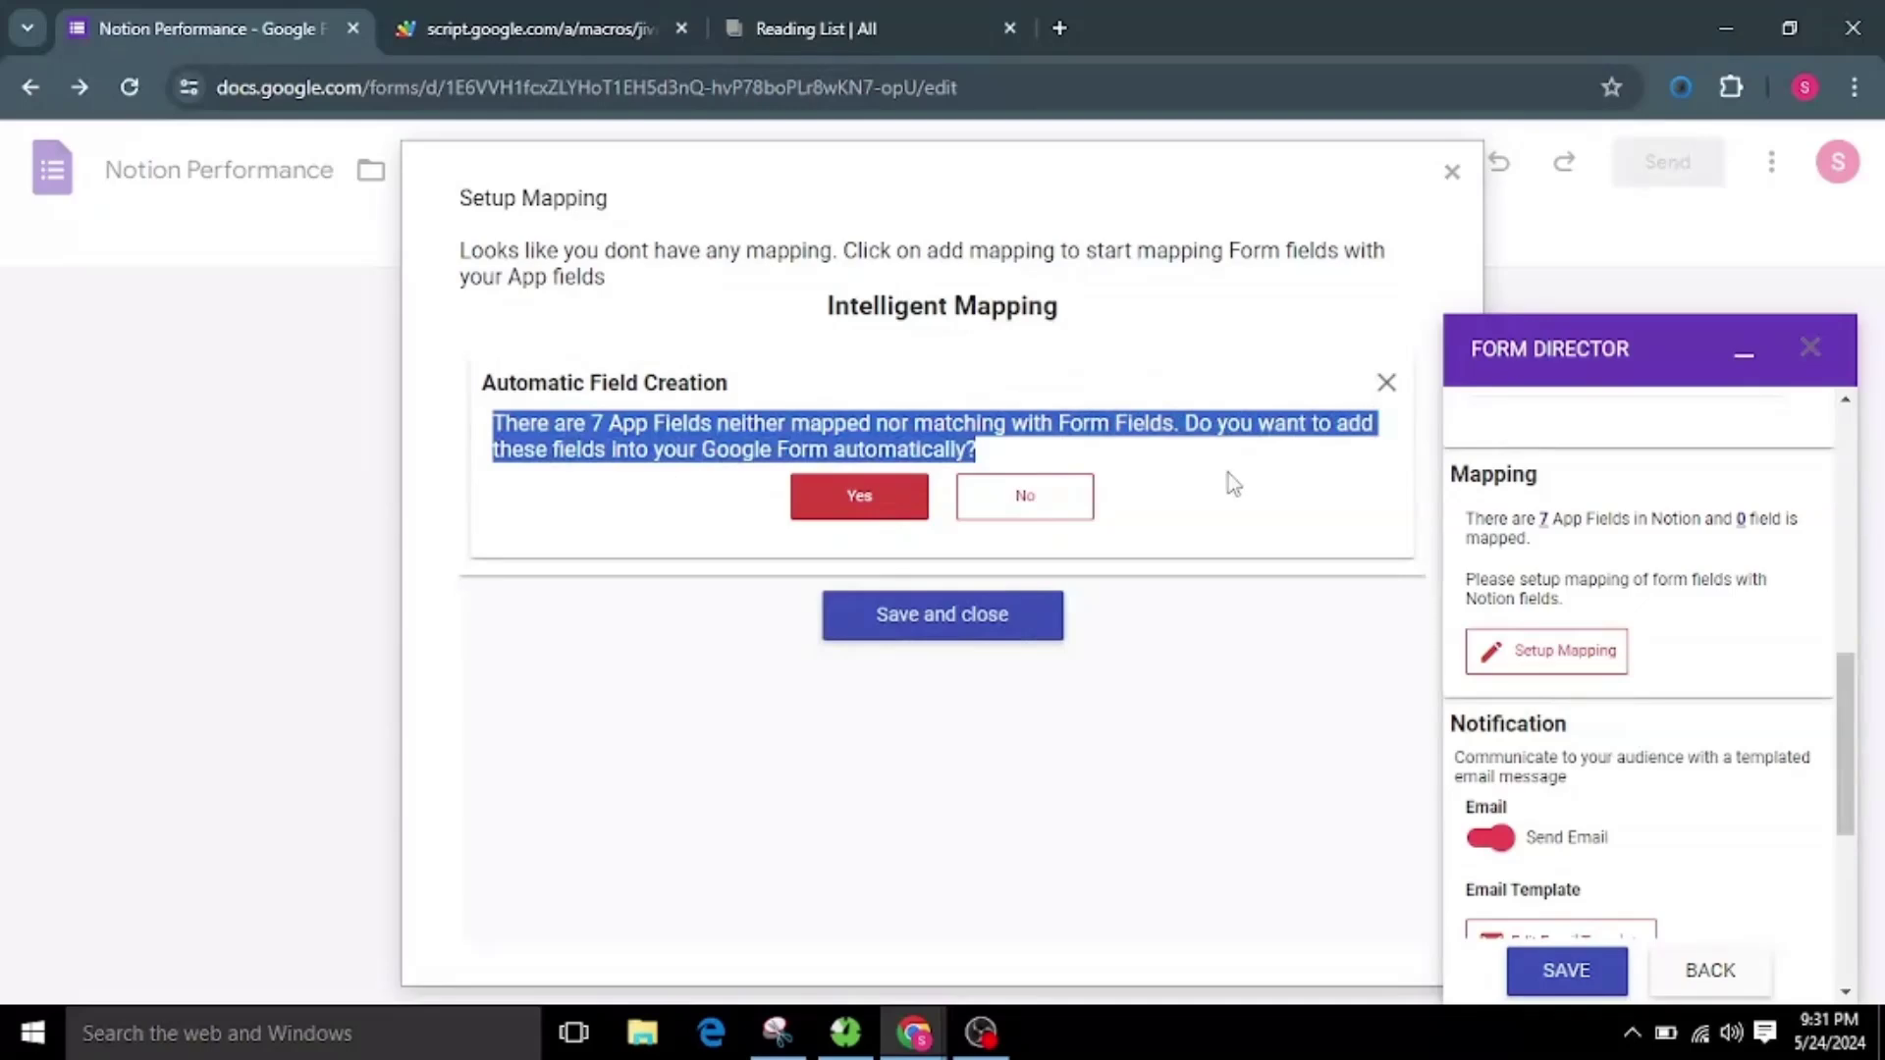
pyautogui.click(1228, 473)
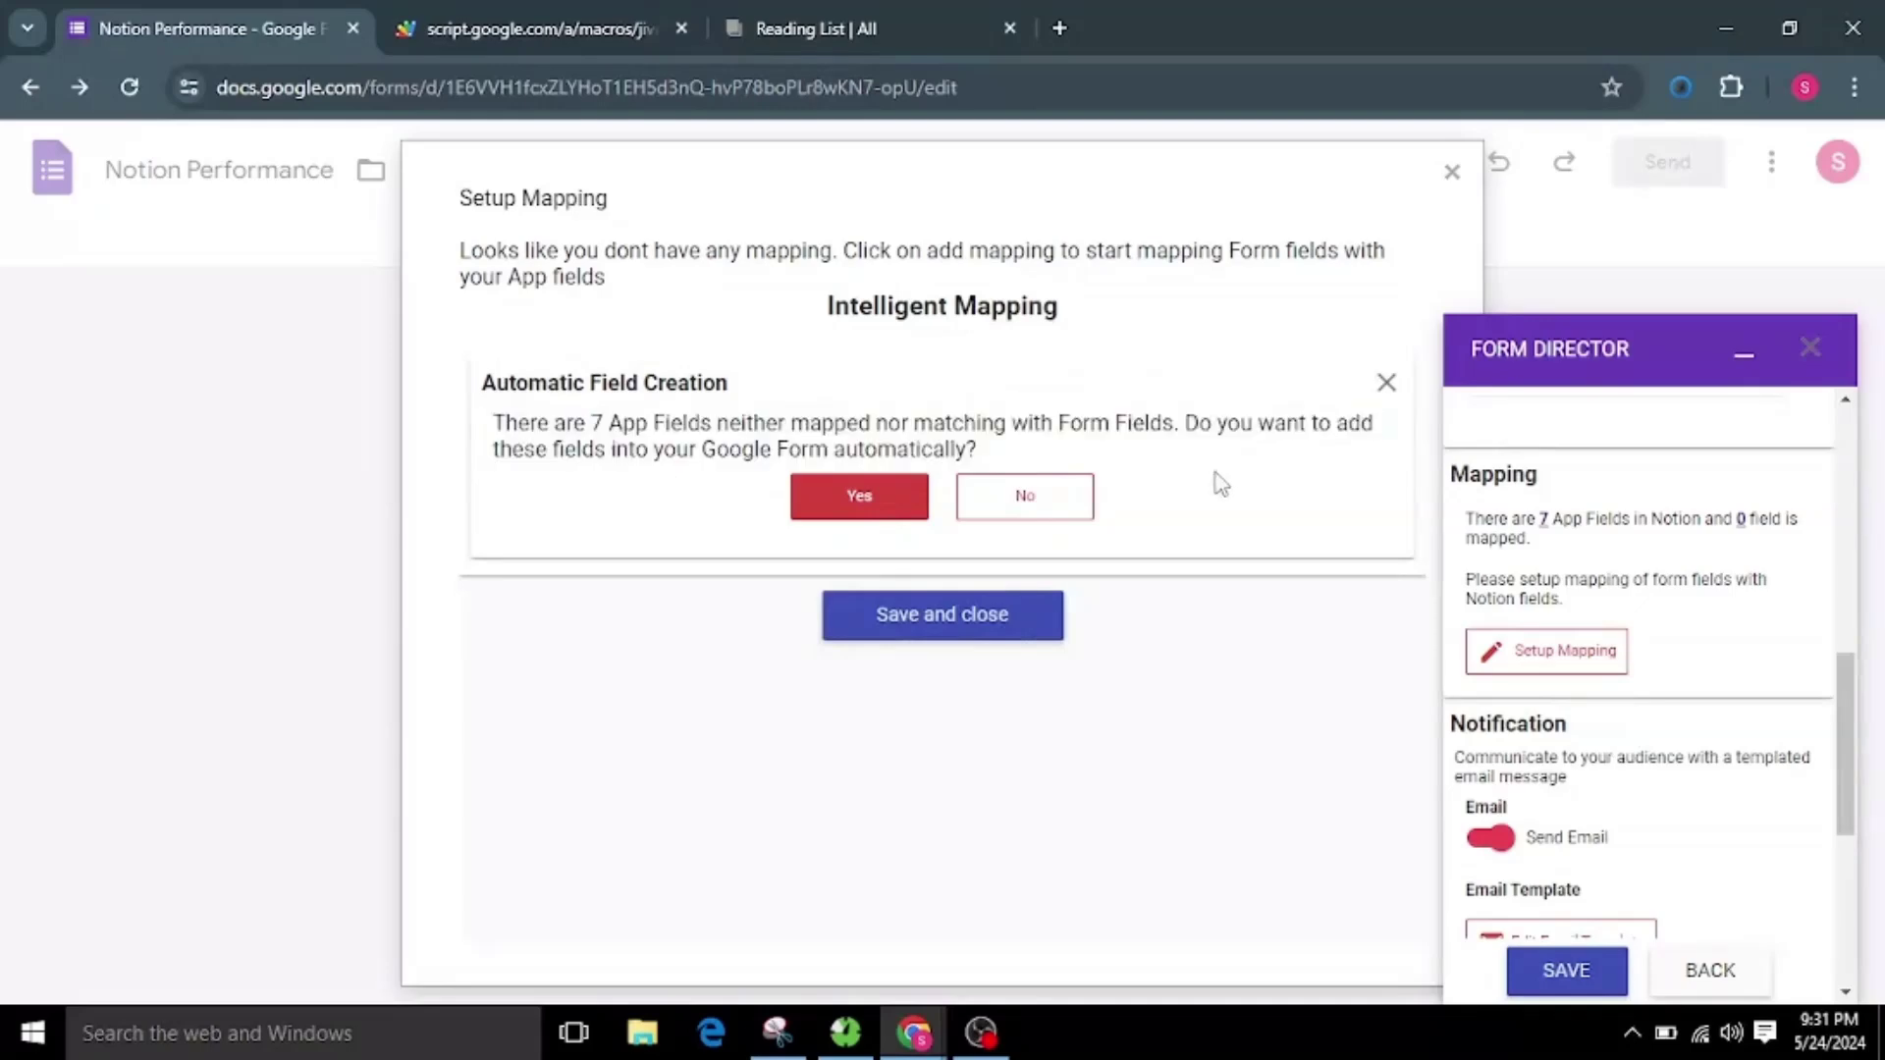
pyautogui.click(878, 505)
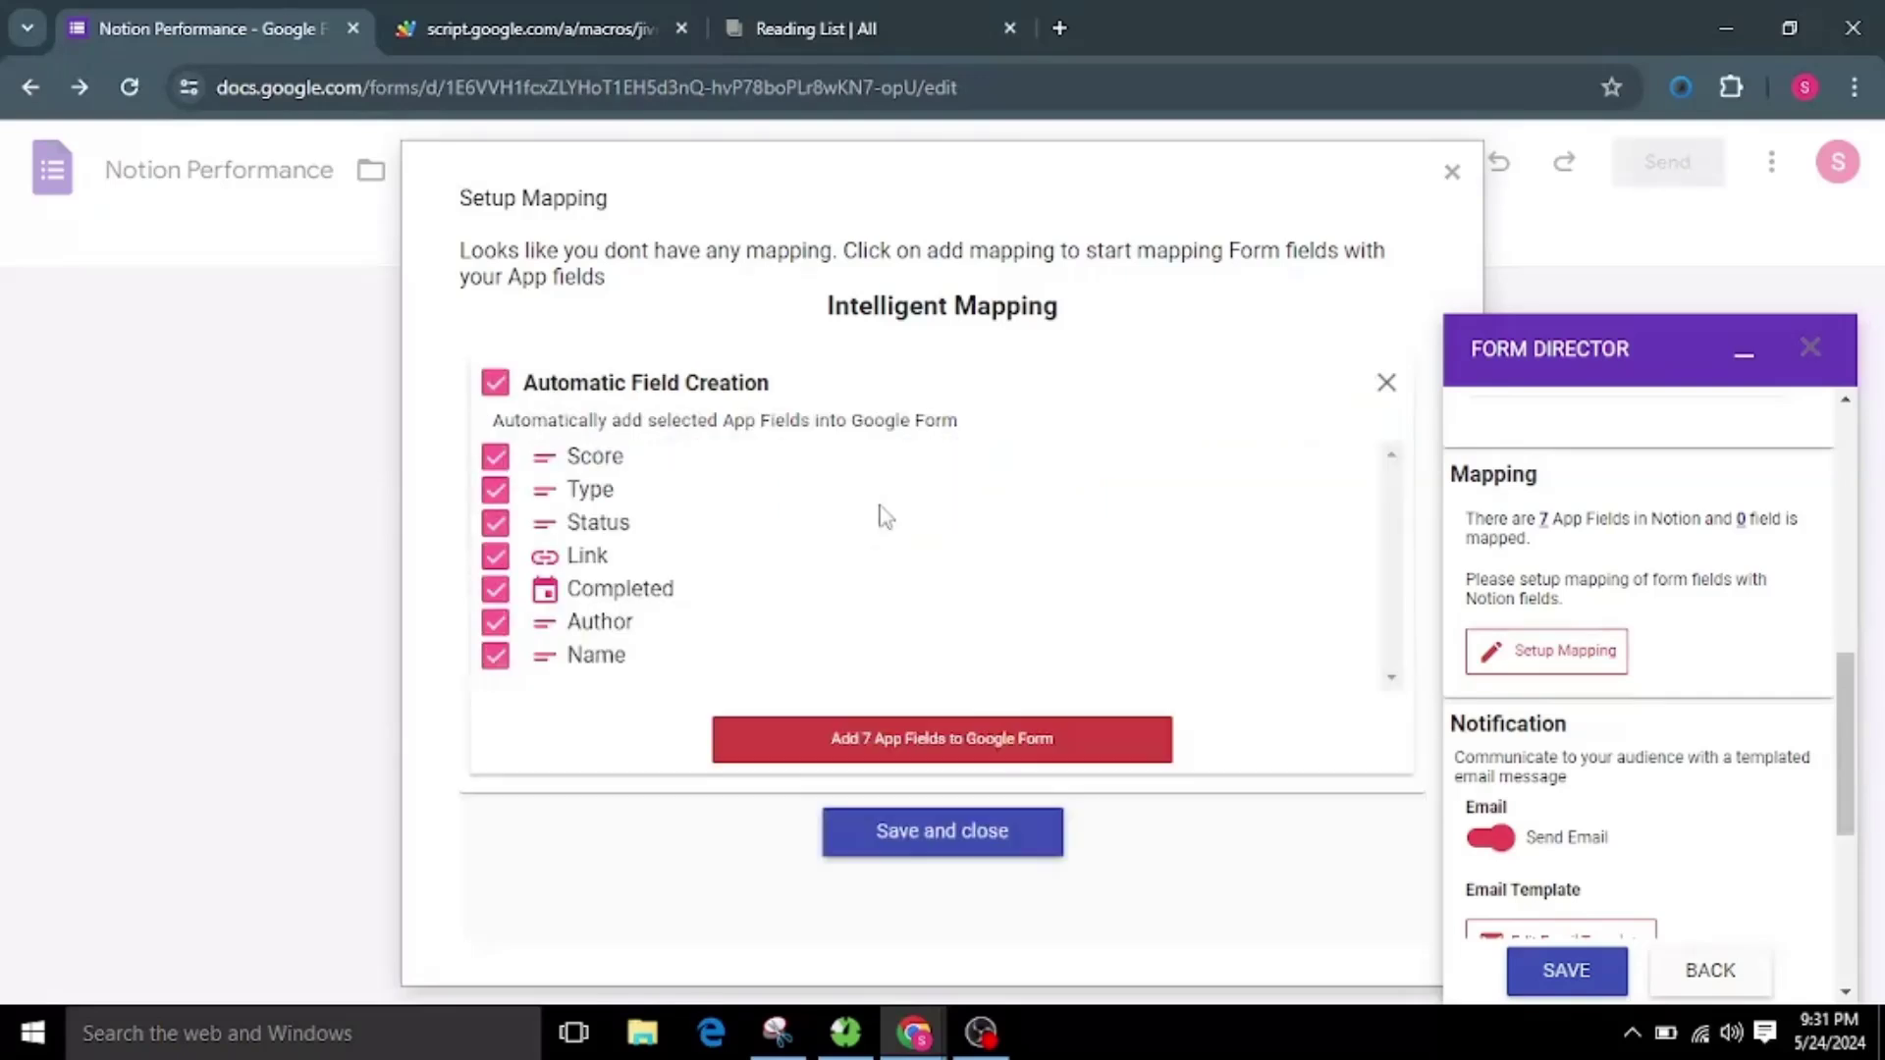
pyautogui.click(929, 748)
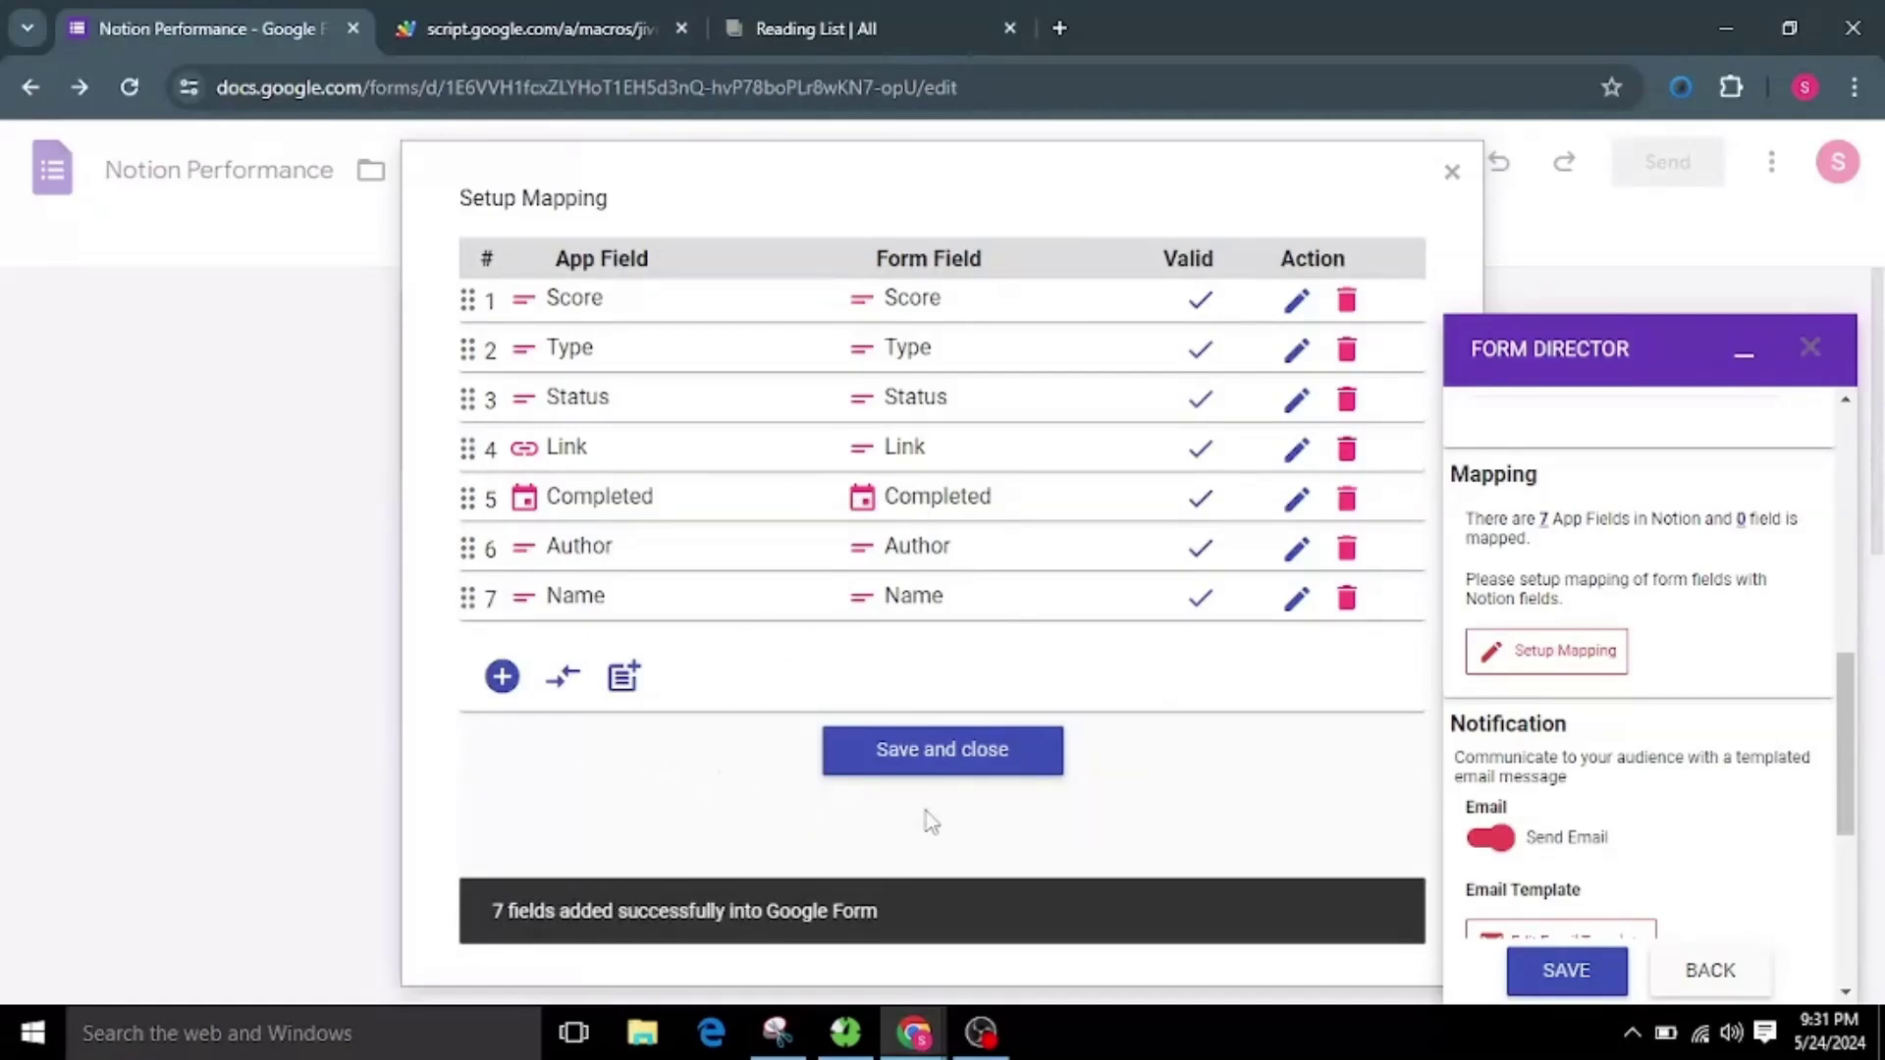
pyautogui.click(965, 762)
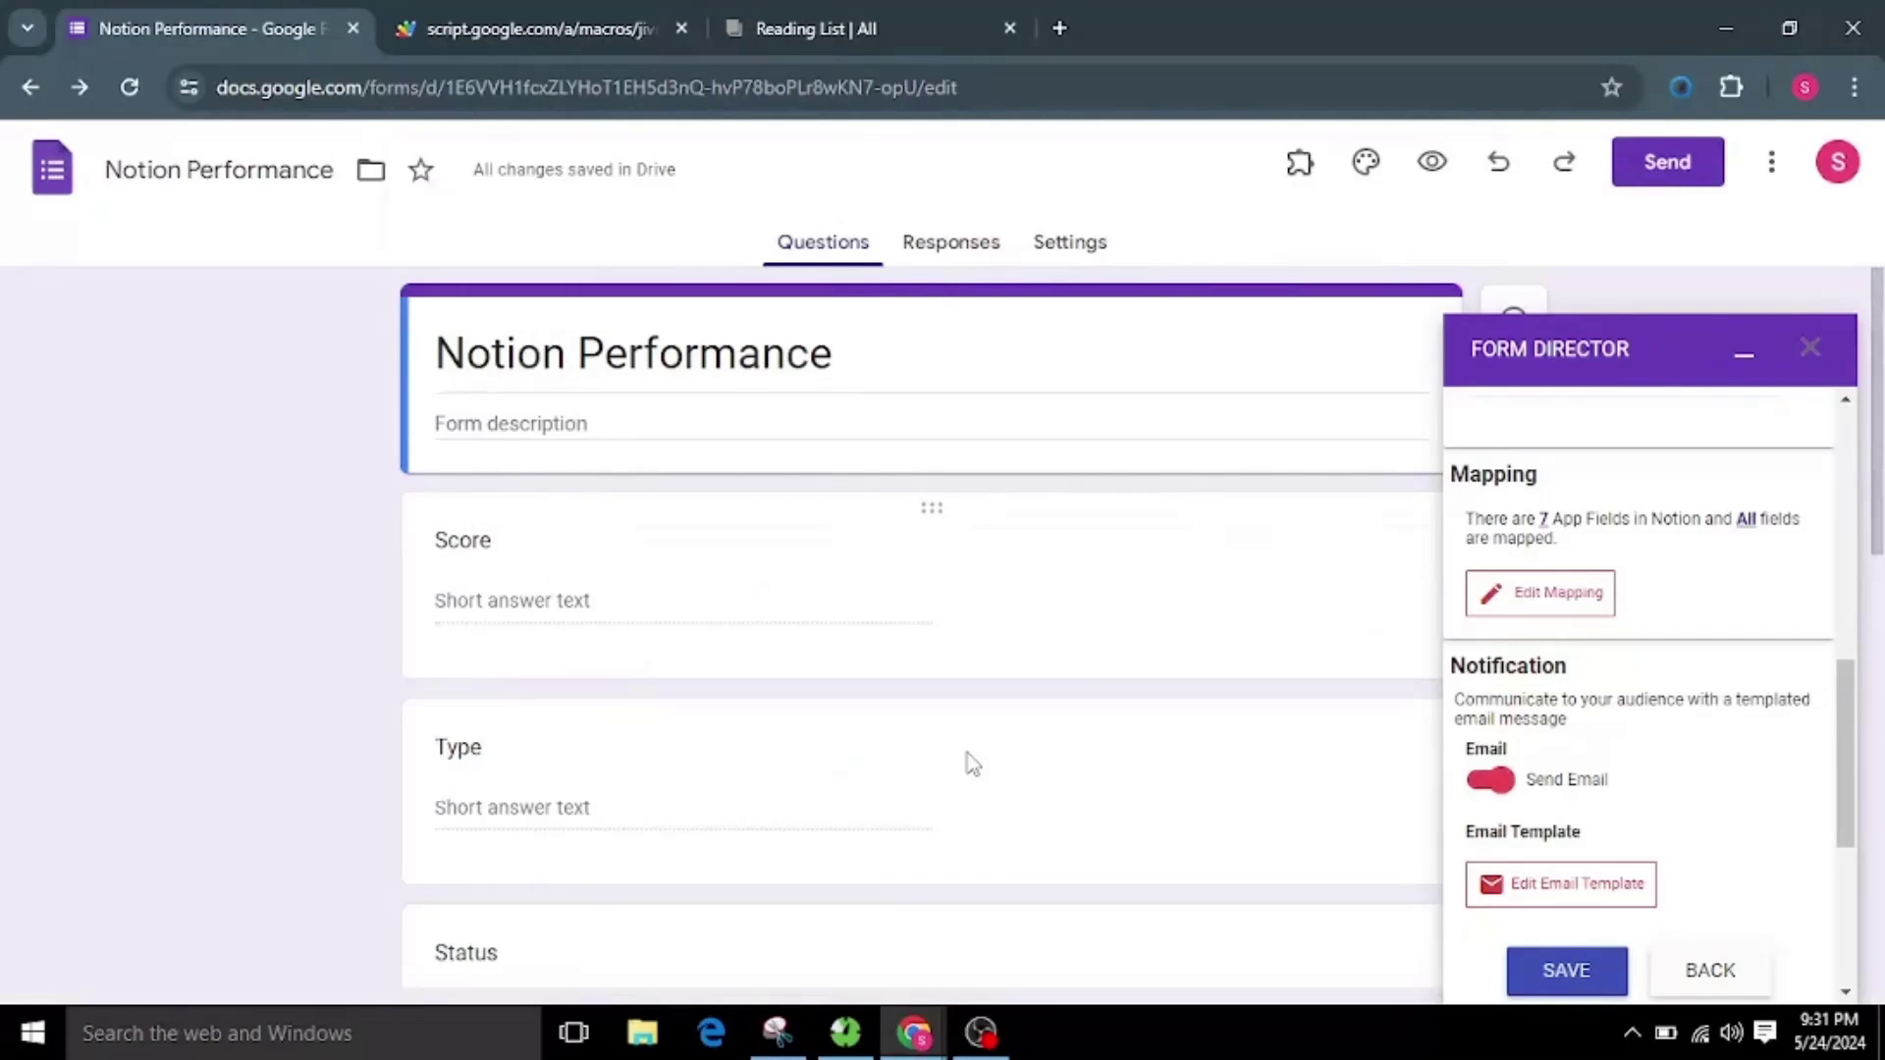
# Step: Open the notification email template and delete the extra 'Wonderful.' line
pyautogui.scroll(-1, 1519, 751)
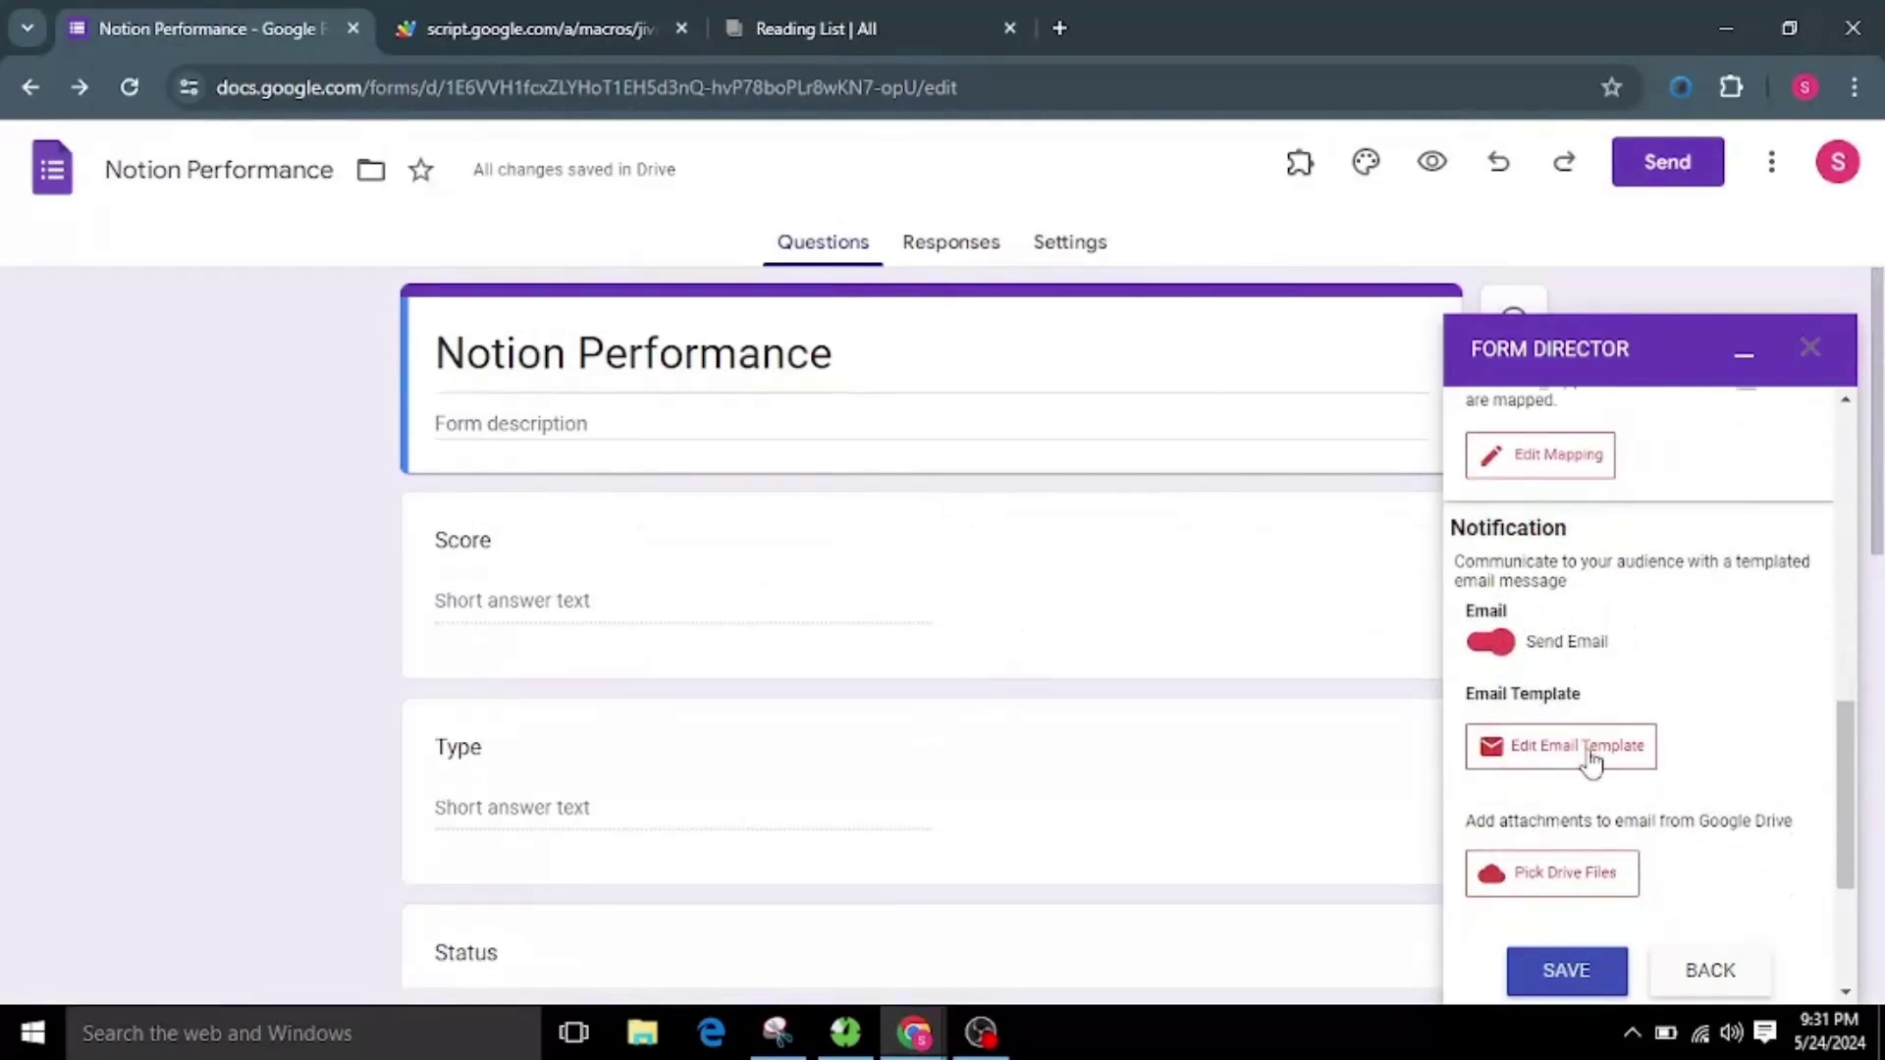
pyautogui.scroll(-1, 1589, 758)
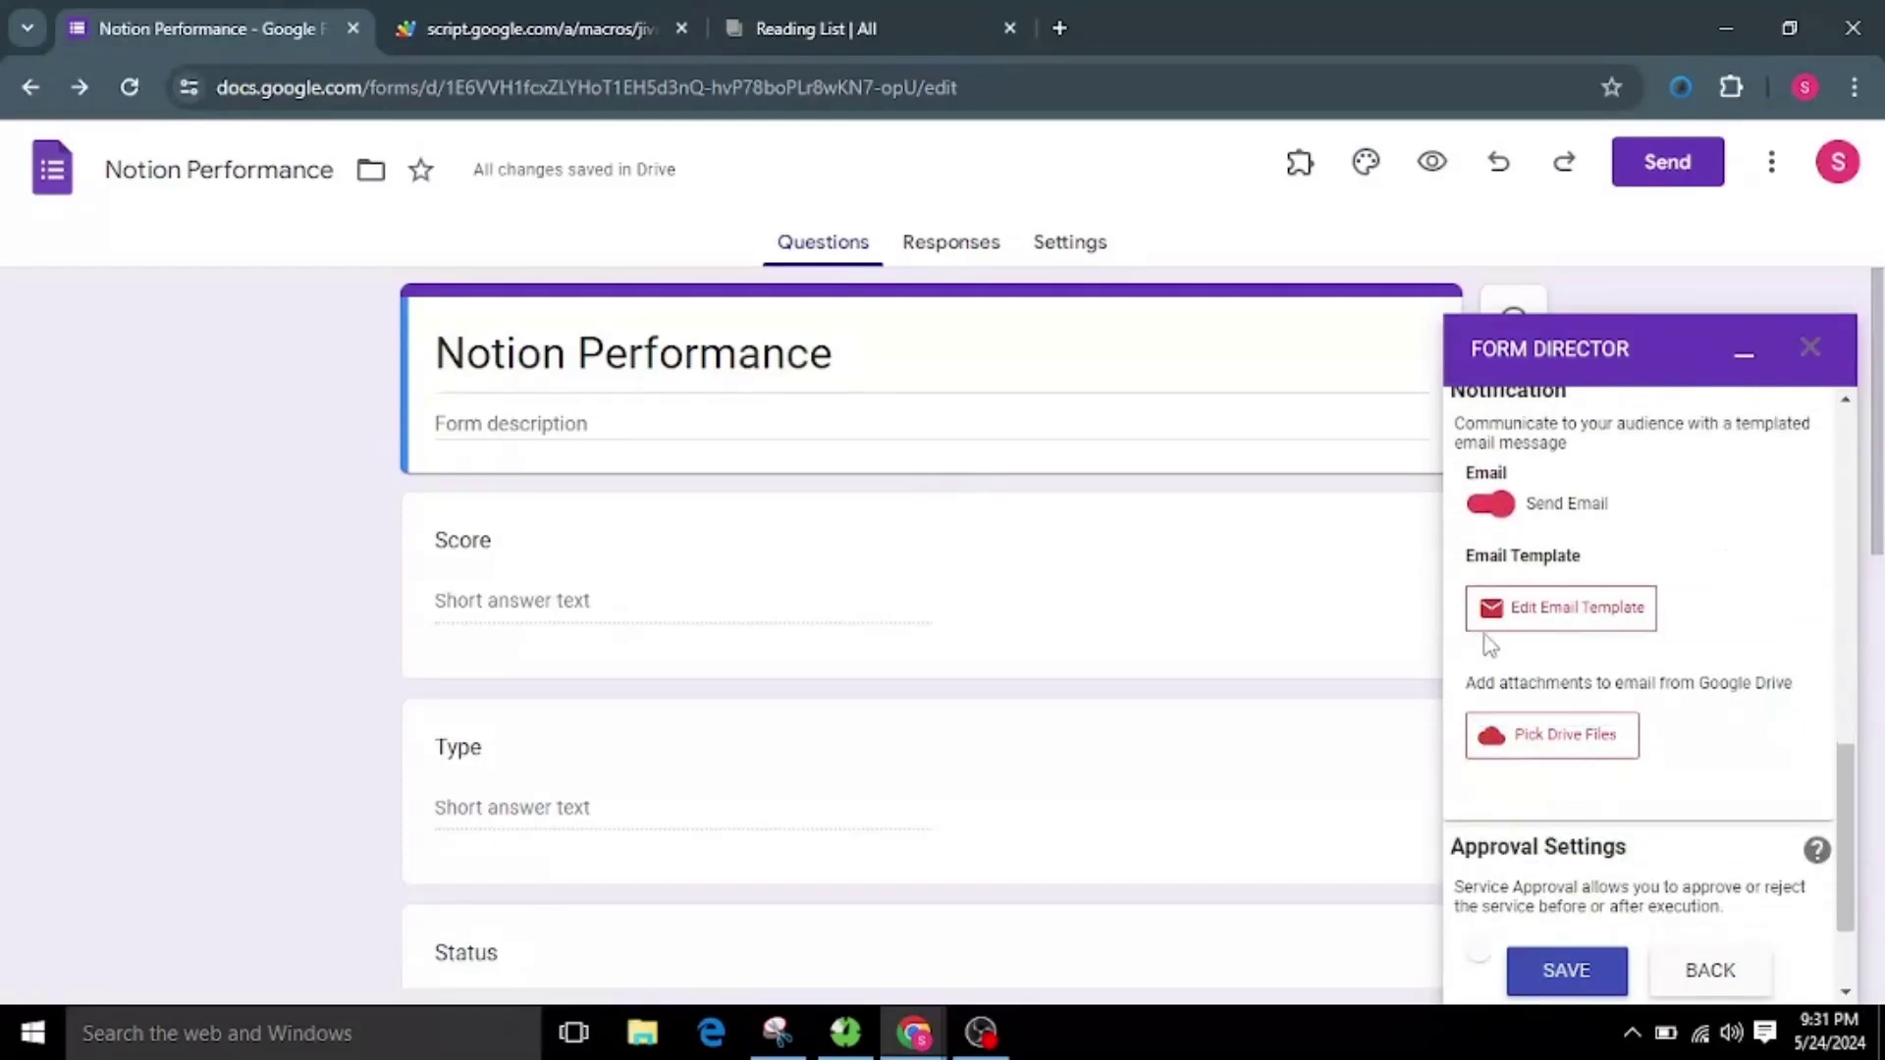
pyautogui.click(1551, 616)
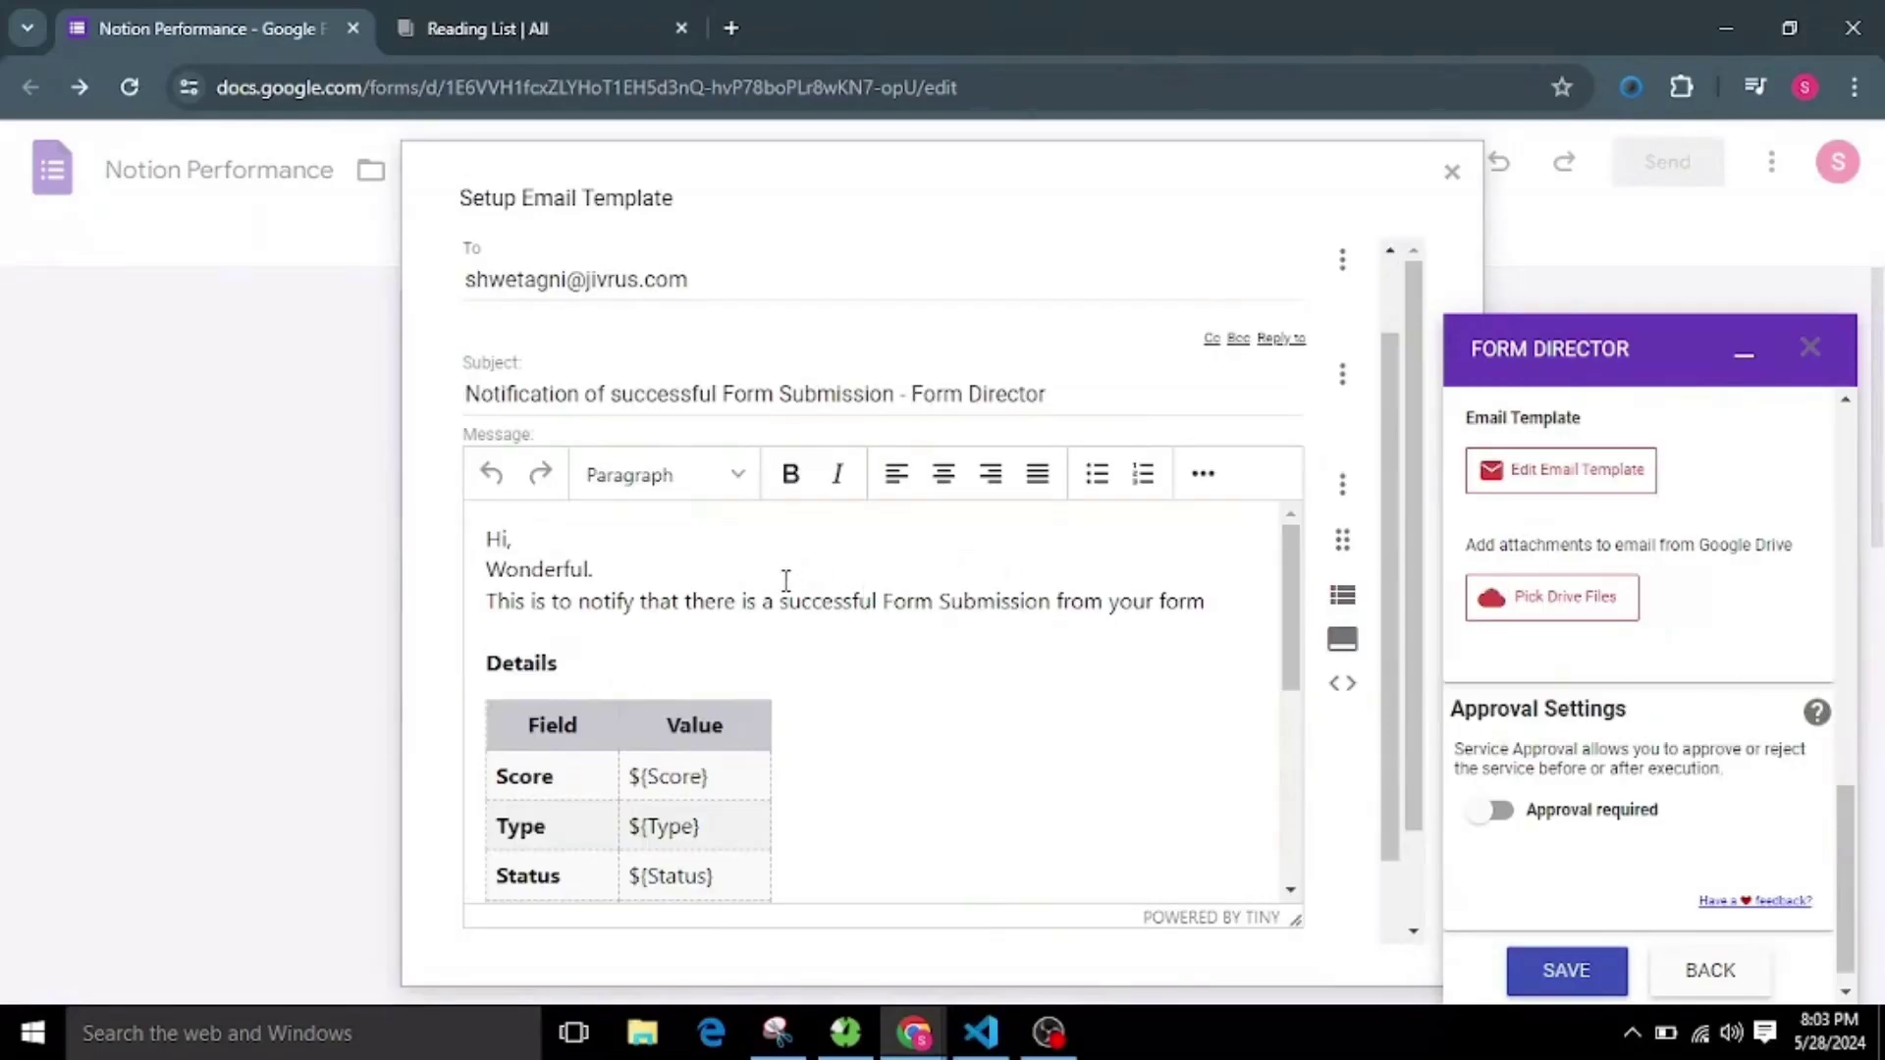
pyautogui.scroll(-3, 639, 672)
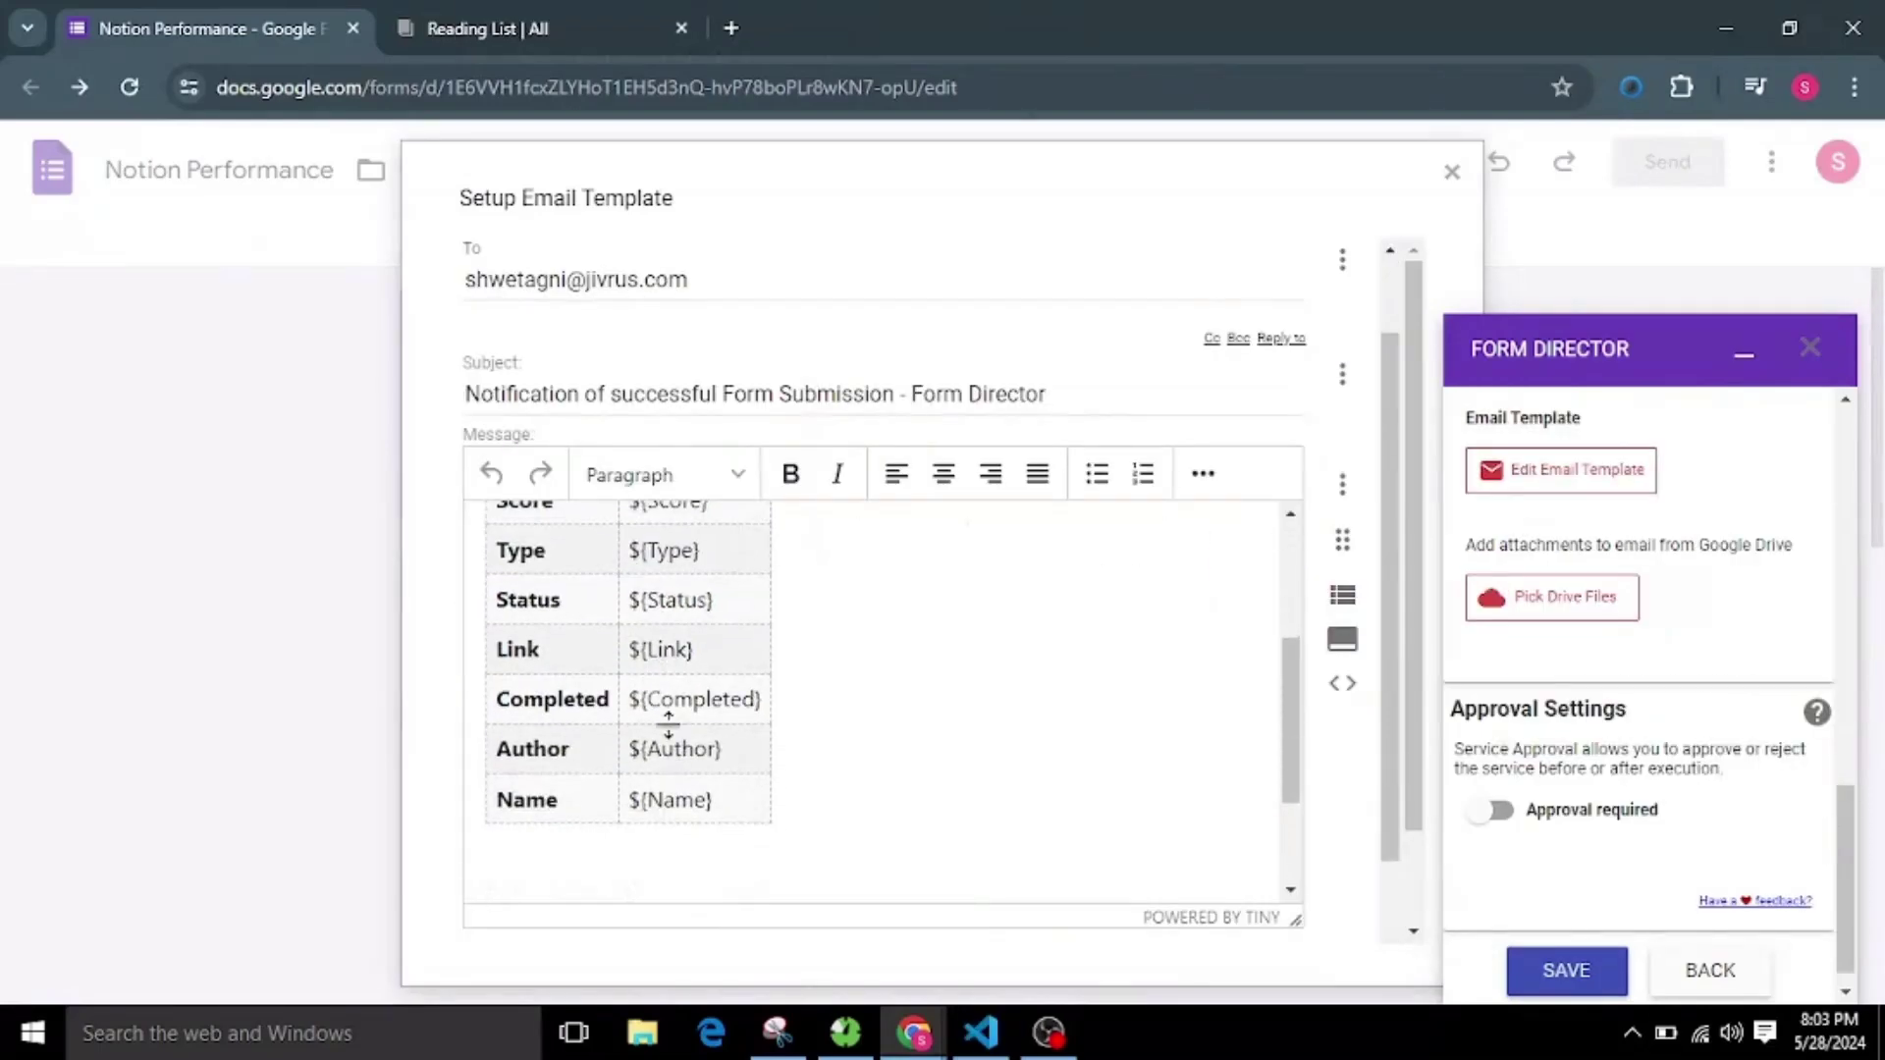
pyautogui.scroll(5, 665, 724)
pyautogui.tripleClick(491, 672)
pyautogui.press('Delete')
# Step: Reword the message and subject to announce 'Creation of Database Row in Notion', then save
pyautogui.moveTo(780, 671); pyautogui.dragTo(1210, 674)
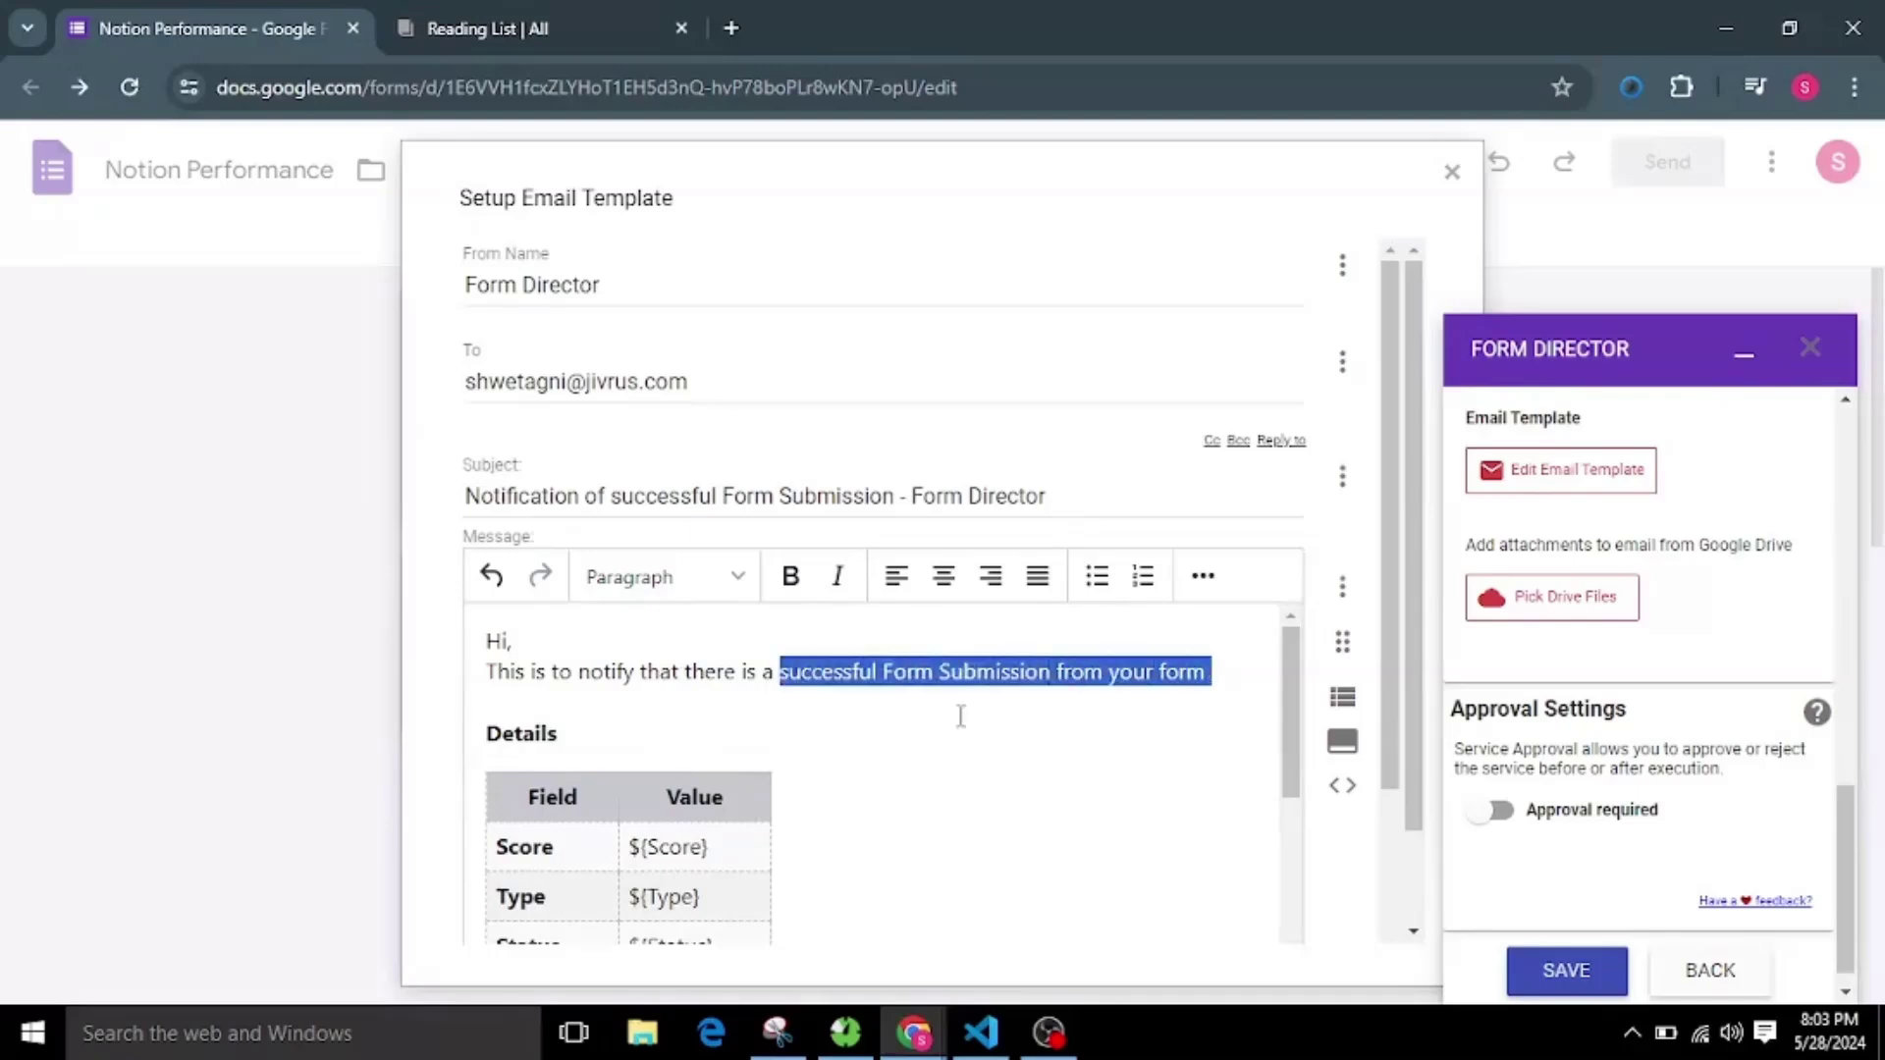
pyautogui.write('natabase row created at you')
pyautogui.press('BackSpace')
pyautogui.press('BackSpace')
pyautogui.press('BackSpace')
pyautogui.write('Notion')
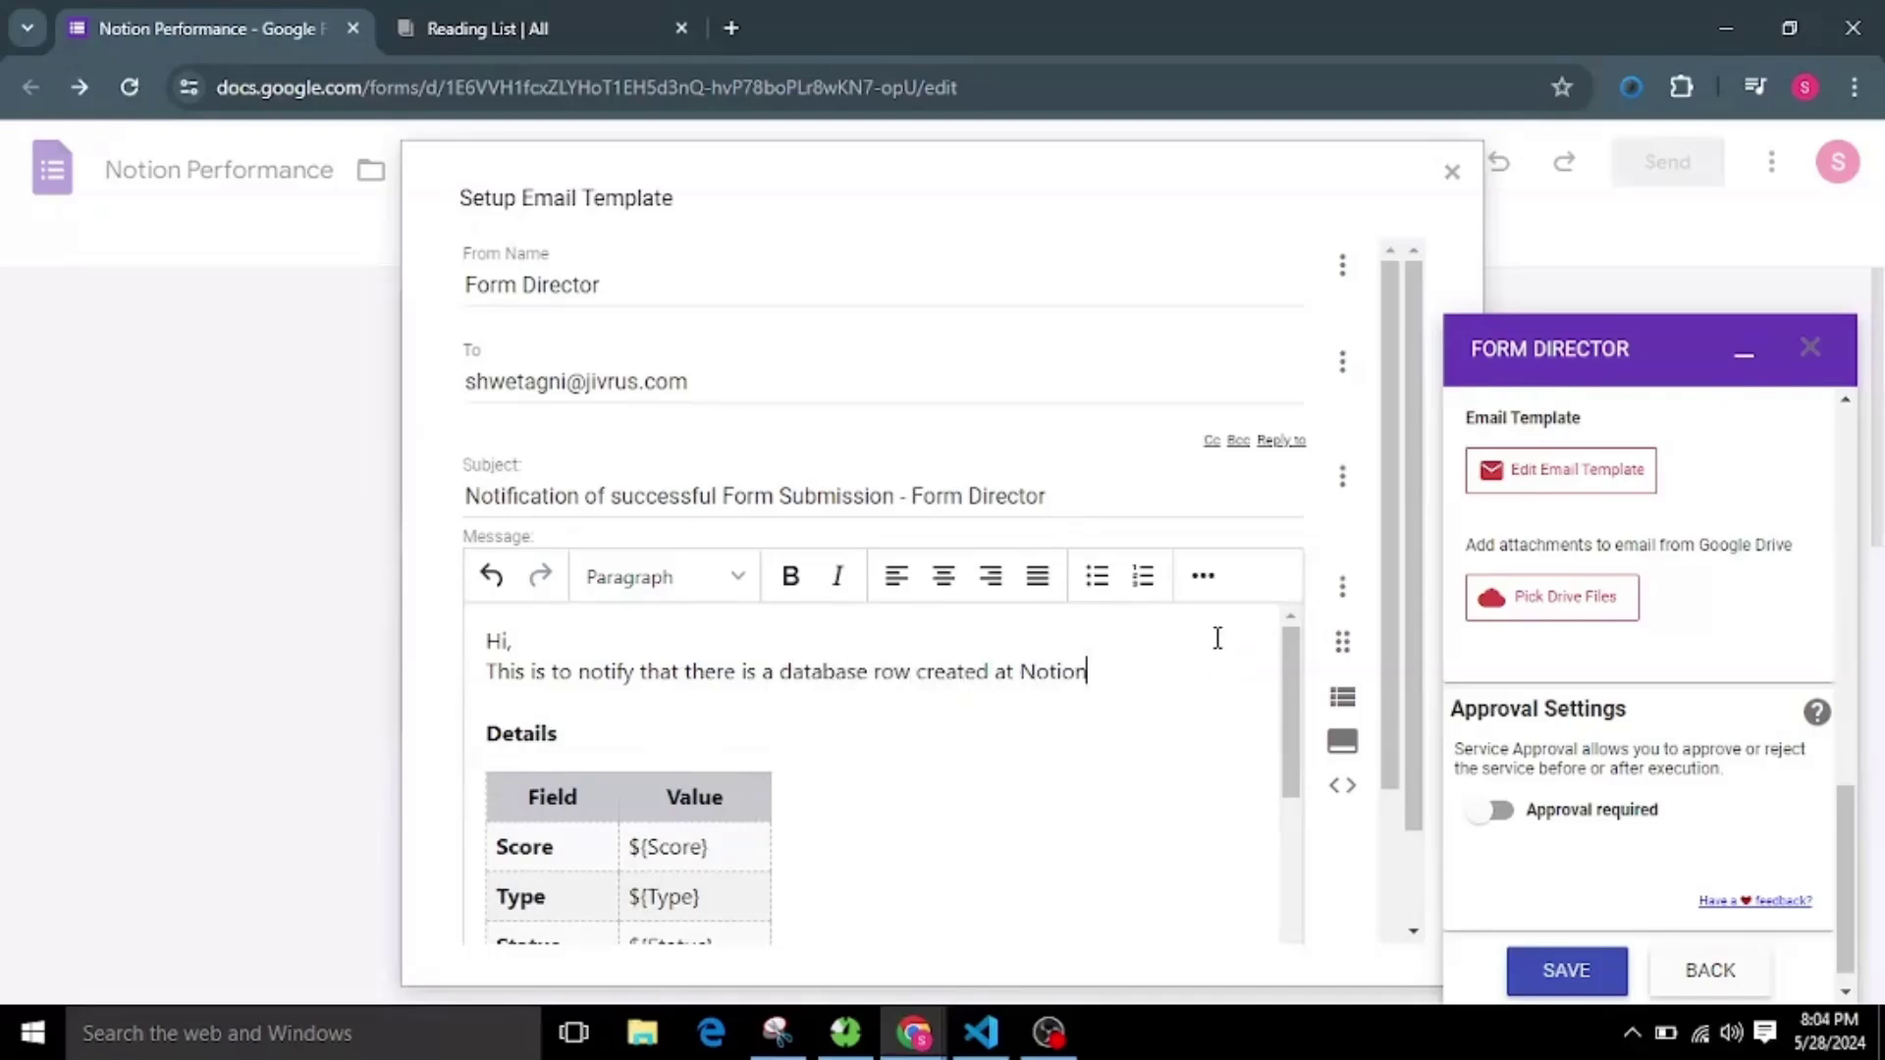
pyautogui.write('. Please check the details below.')
pyautogui.moveTo(720, 497); pyautogui.dragTo(907, 497)
pyautogui.write('Creation of Database Row in Notion')
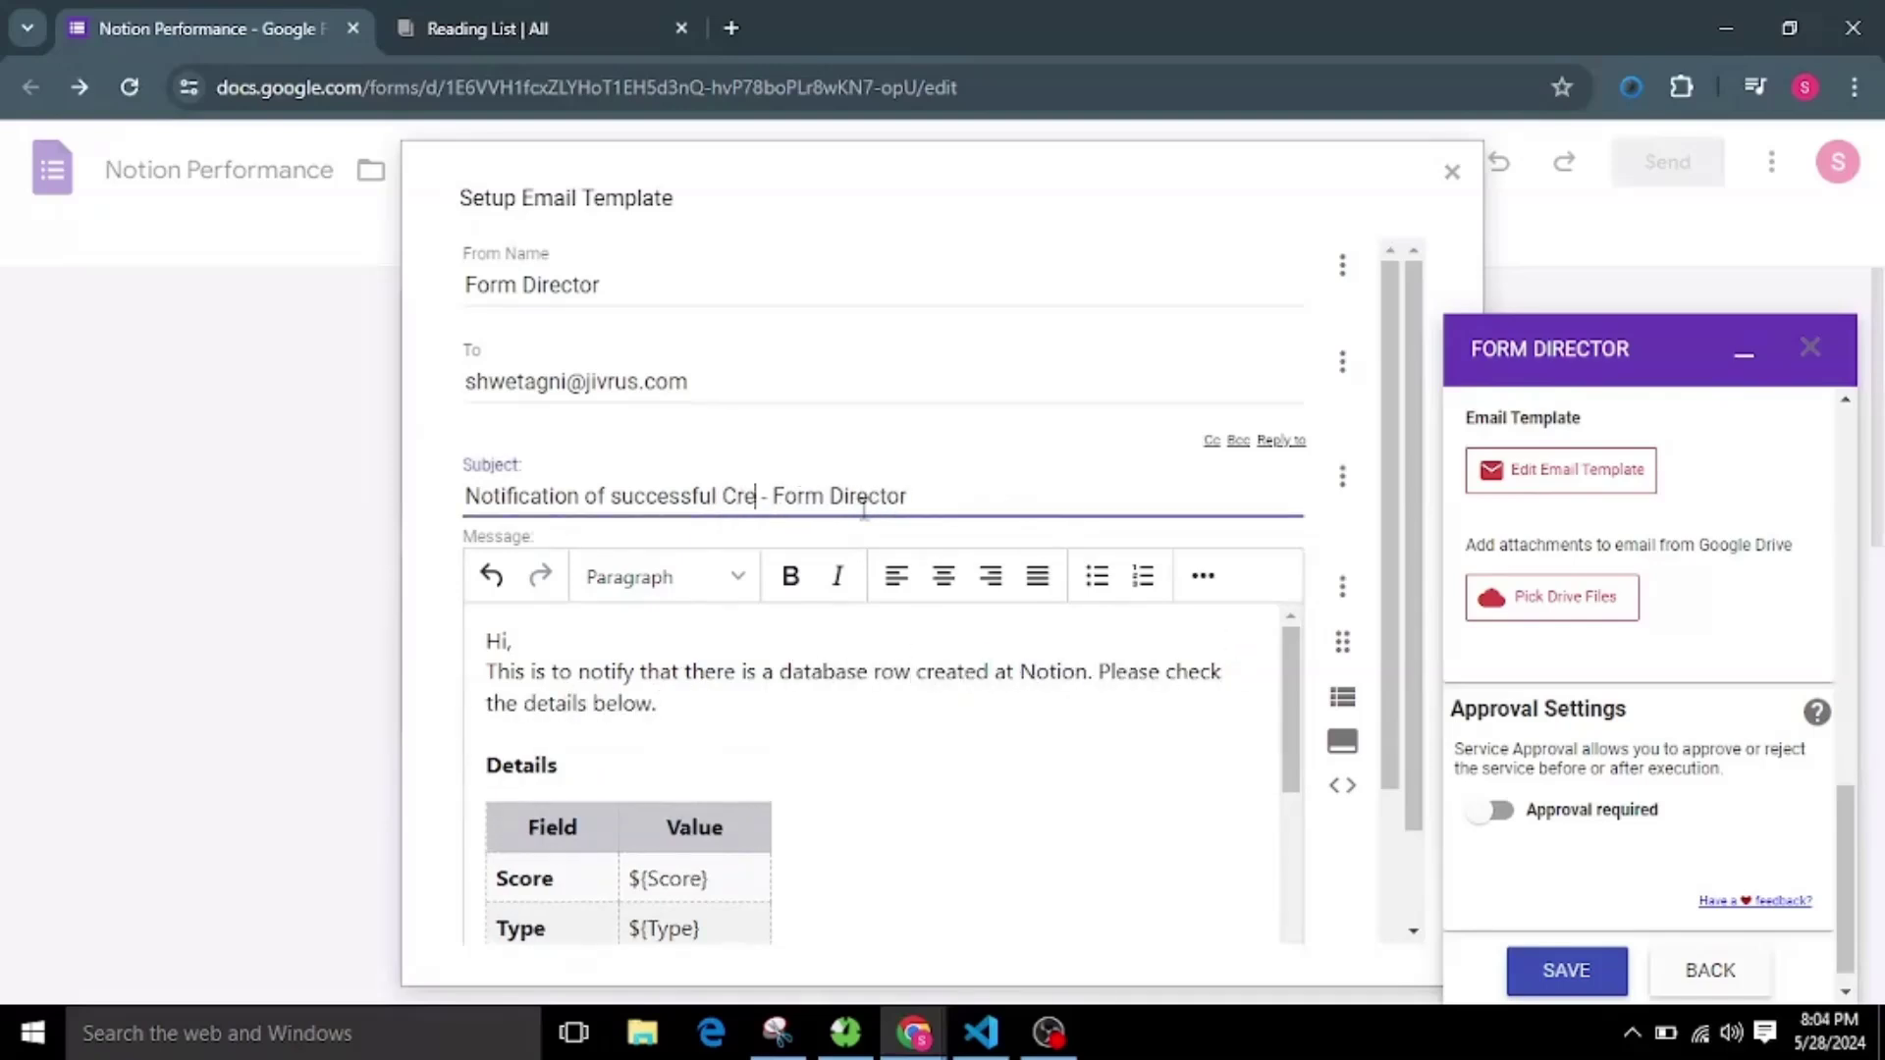
pyautogui.scroll(-3, 902, 723)
pyautogui.scroll(-4, 901, 723)
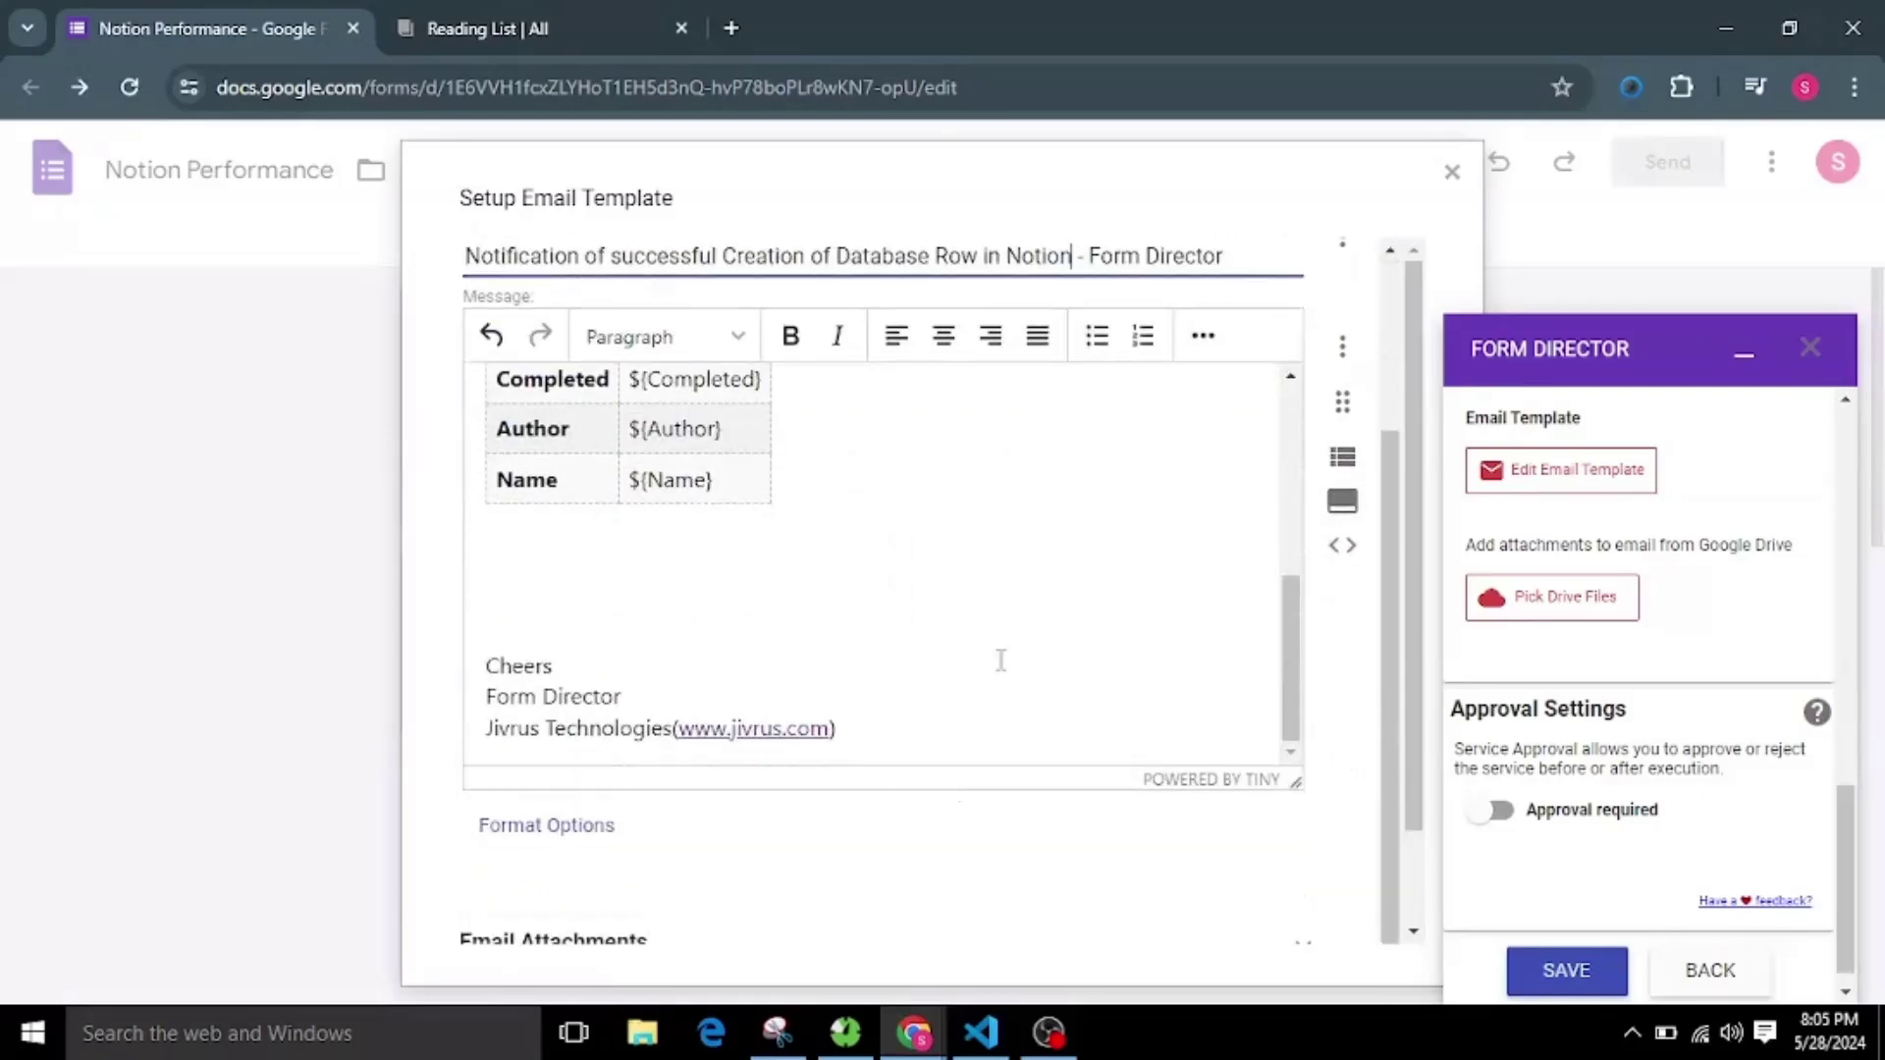
pyautogui.click(883, 913)
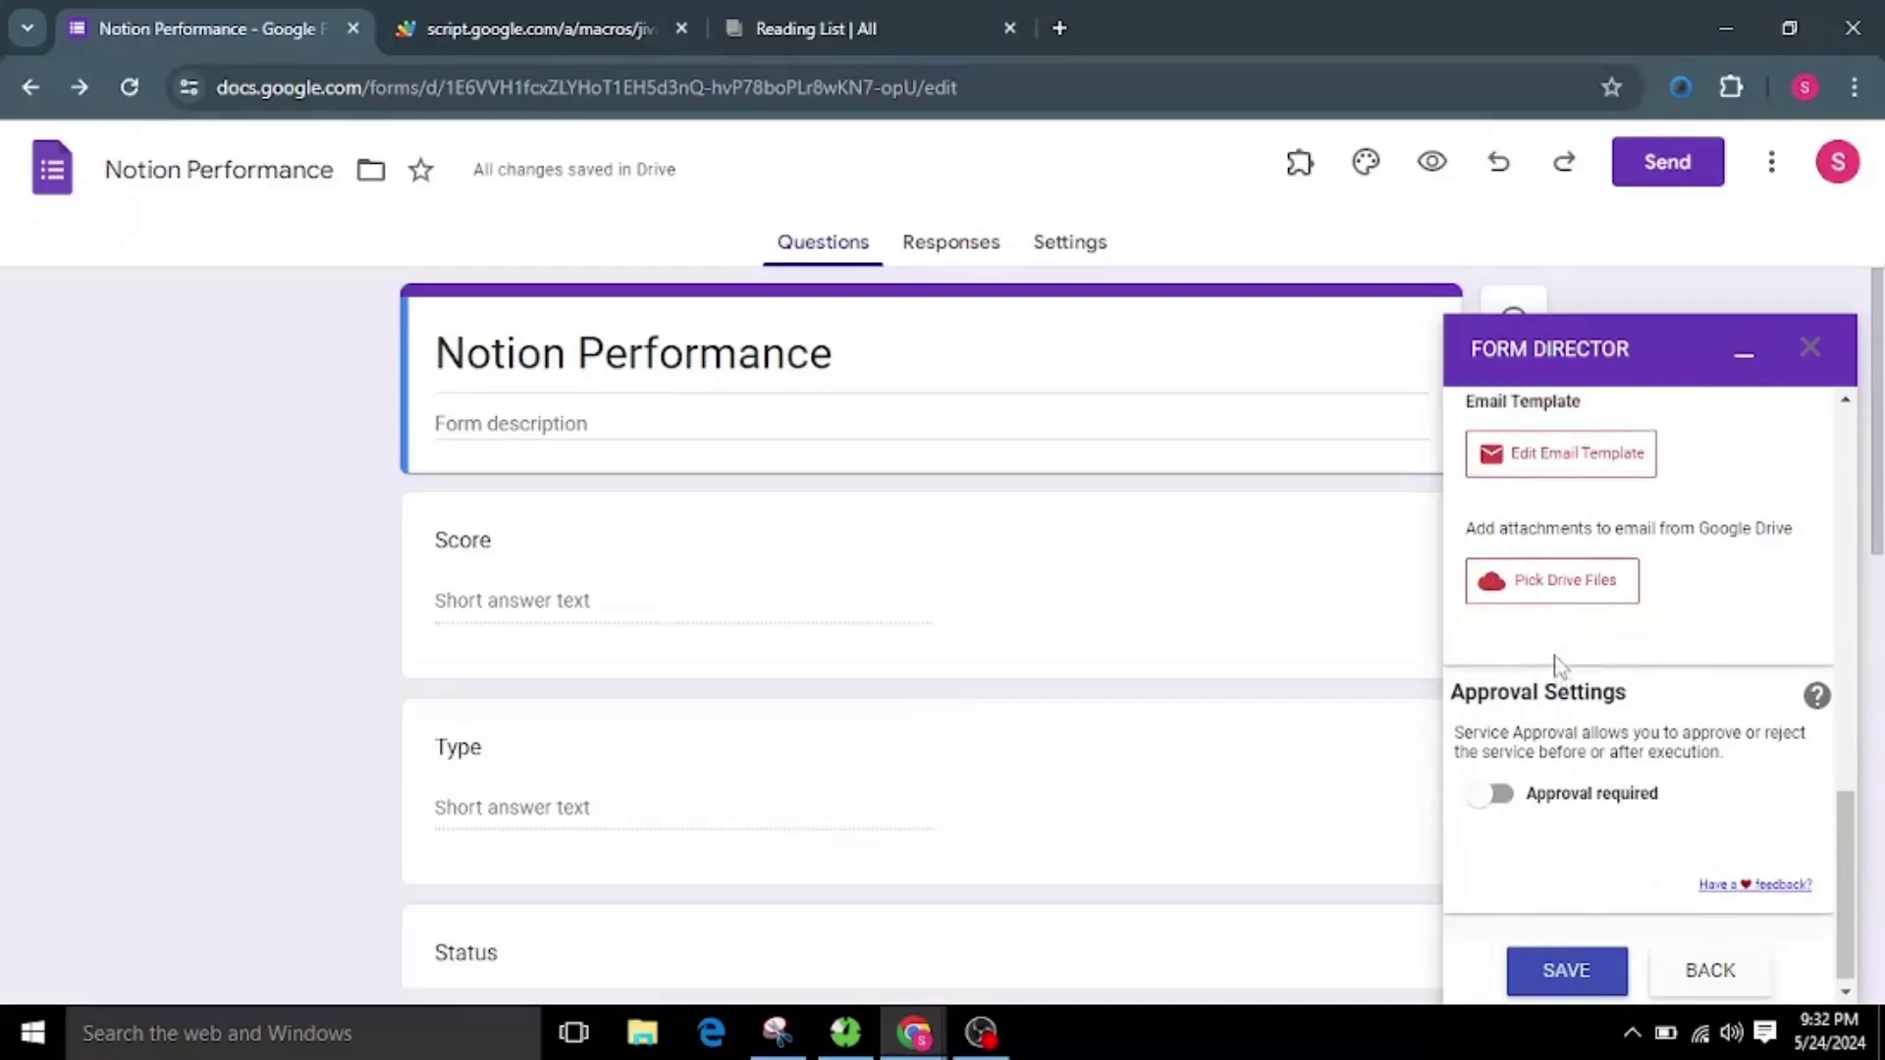
# Step: Leave Approval required off and save, adding the Notion Create Service as enabled
pyautogui.scroll(1, 1551, 665)
pyautogui.scroll(-1, 1556, 687)
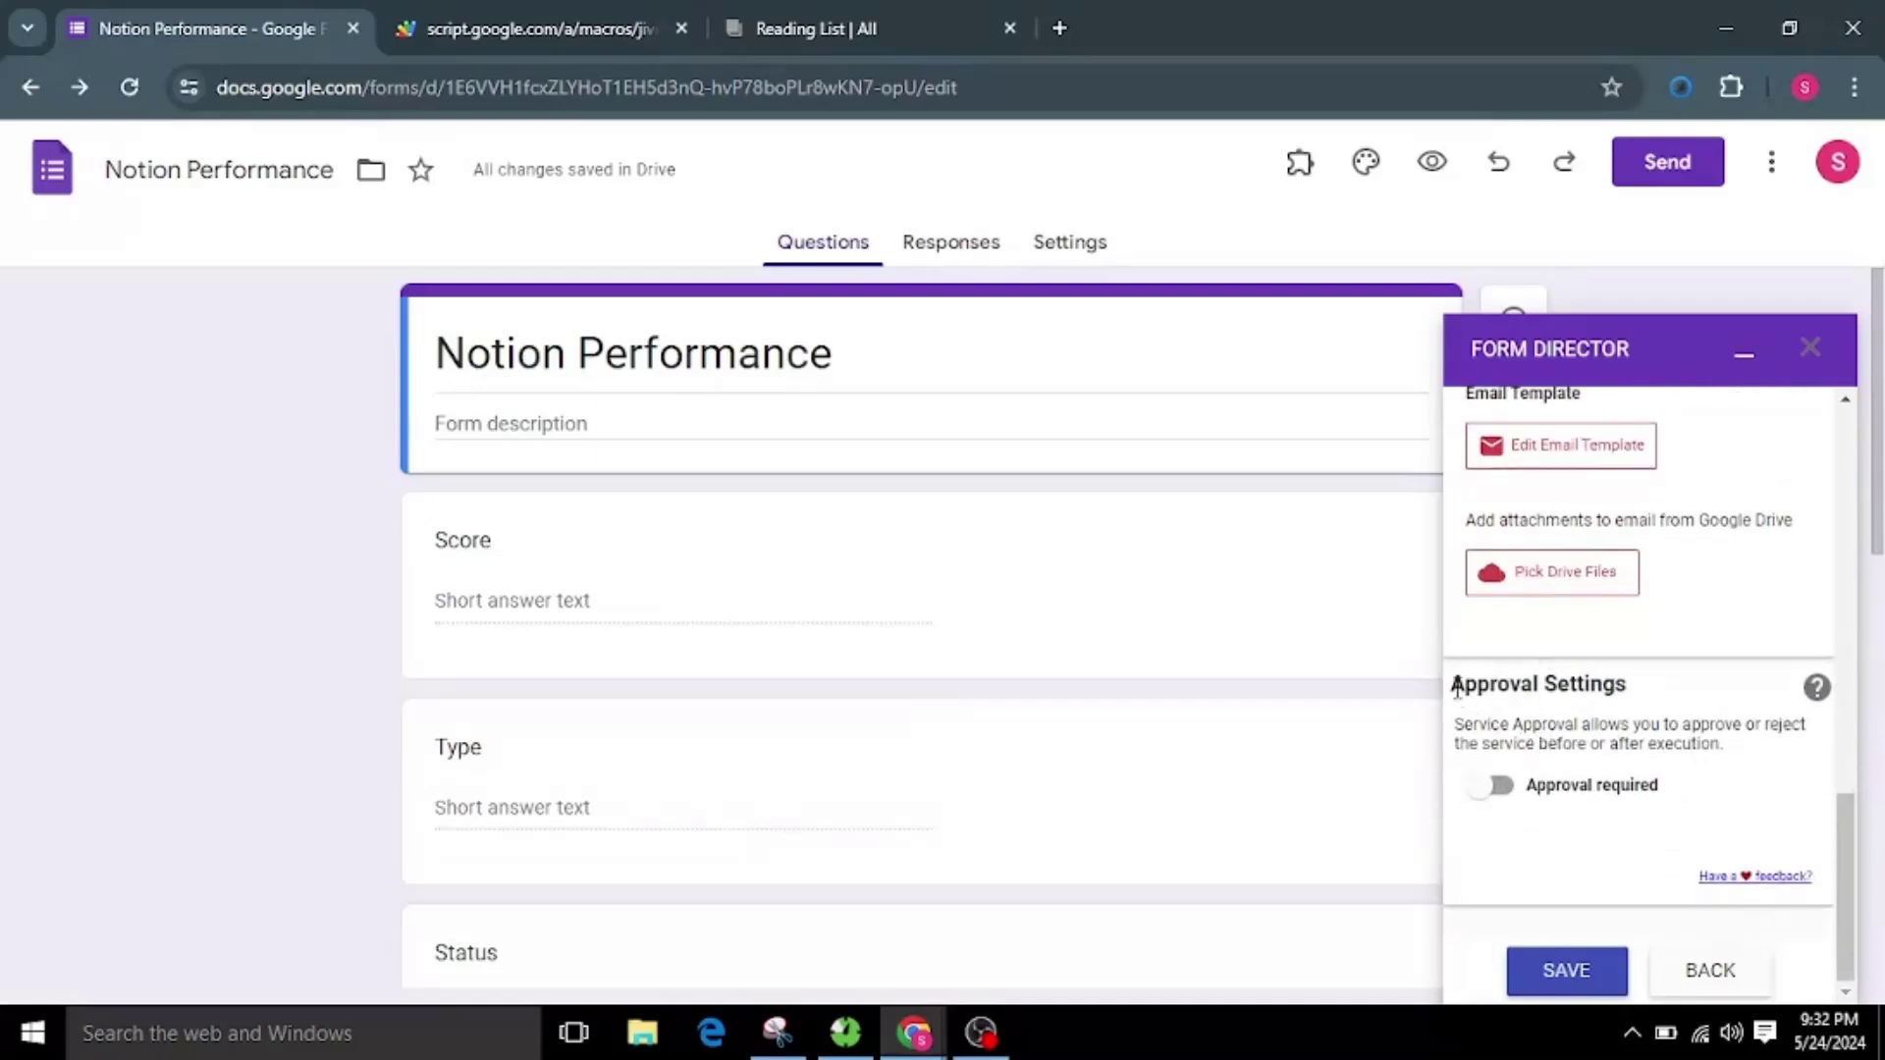
pyautogui.moveTo(1456, 688); pyautogui.dragTo(1706, 699)
pyautogui.click(1696, 719)
pyautogui.click(1543, 976)
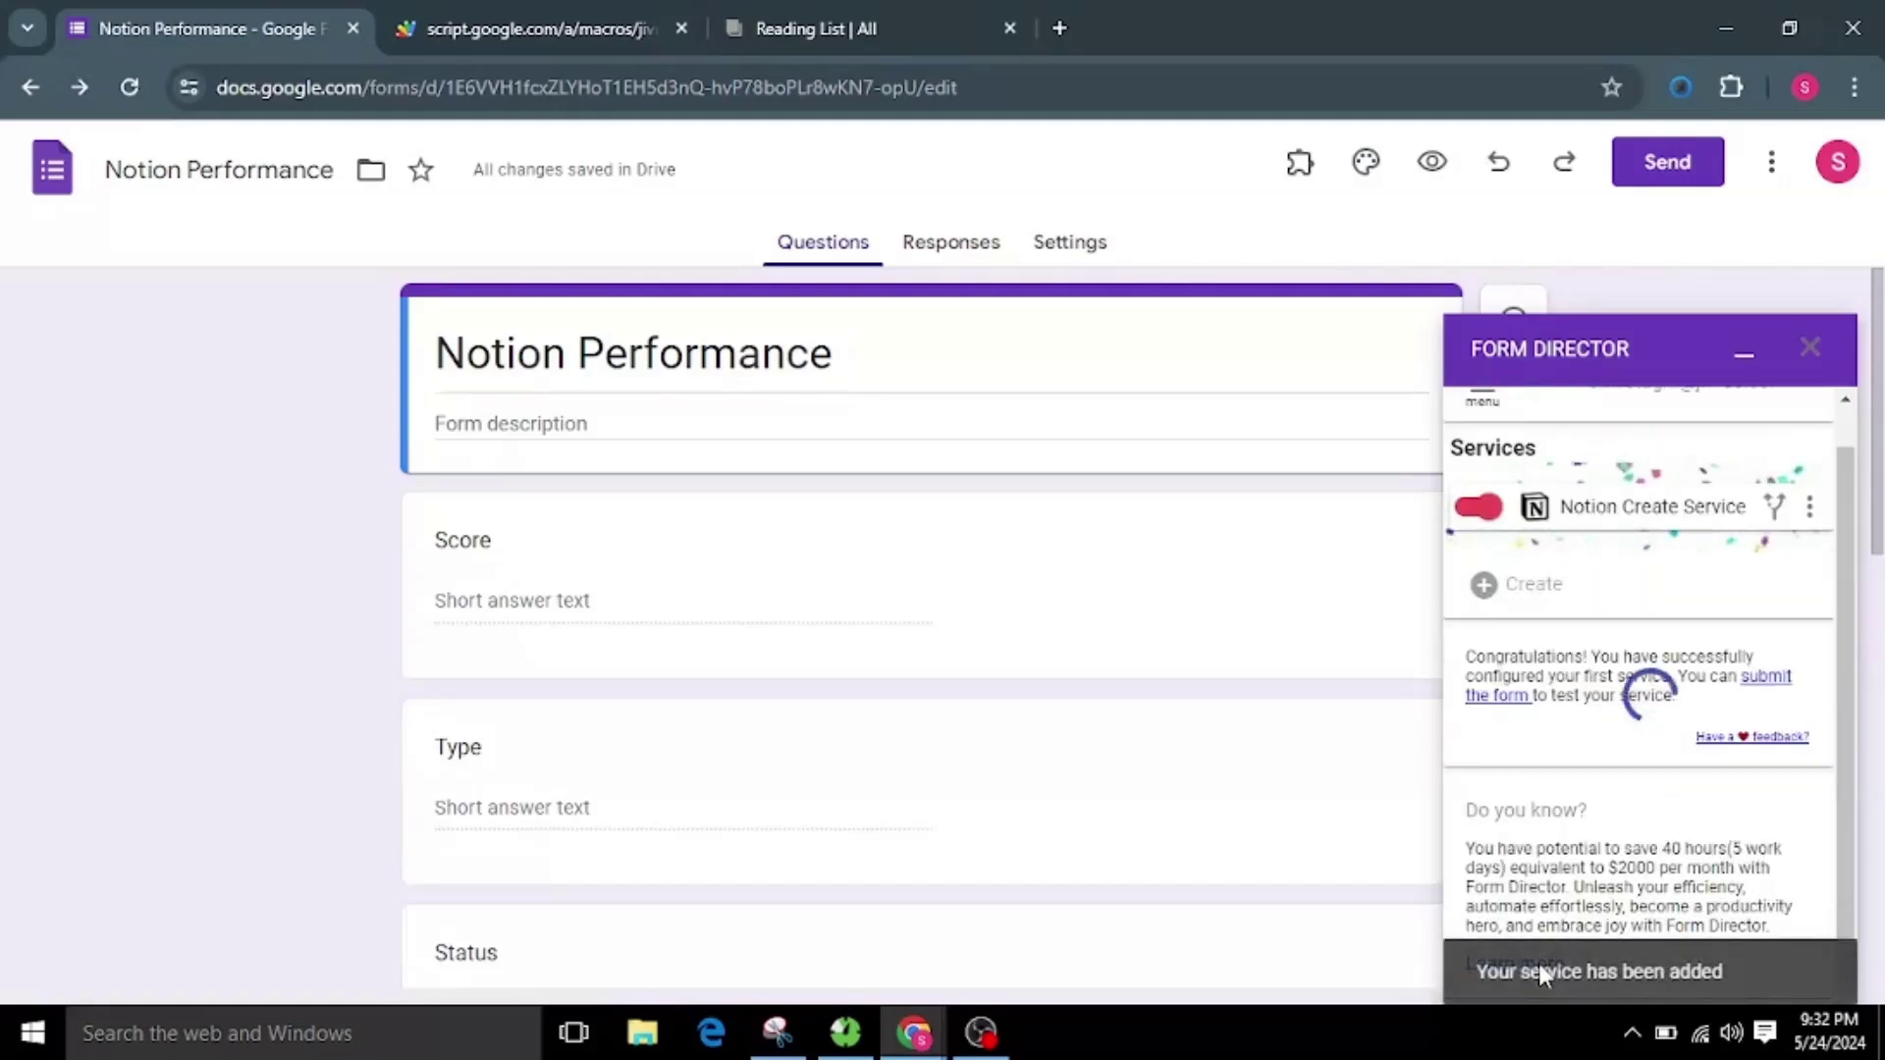
# Step: In the live form, answer Score 100, Type Article, Status Done, and paste the article Link
pyautogui.click(1498, 695)
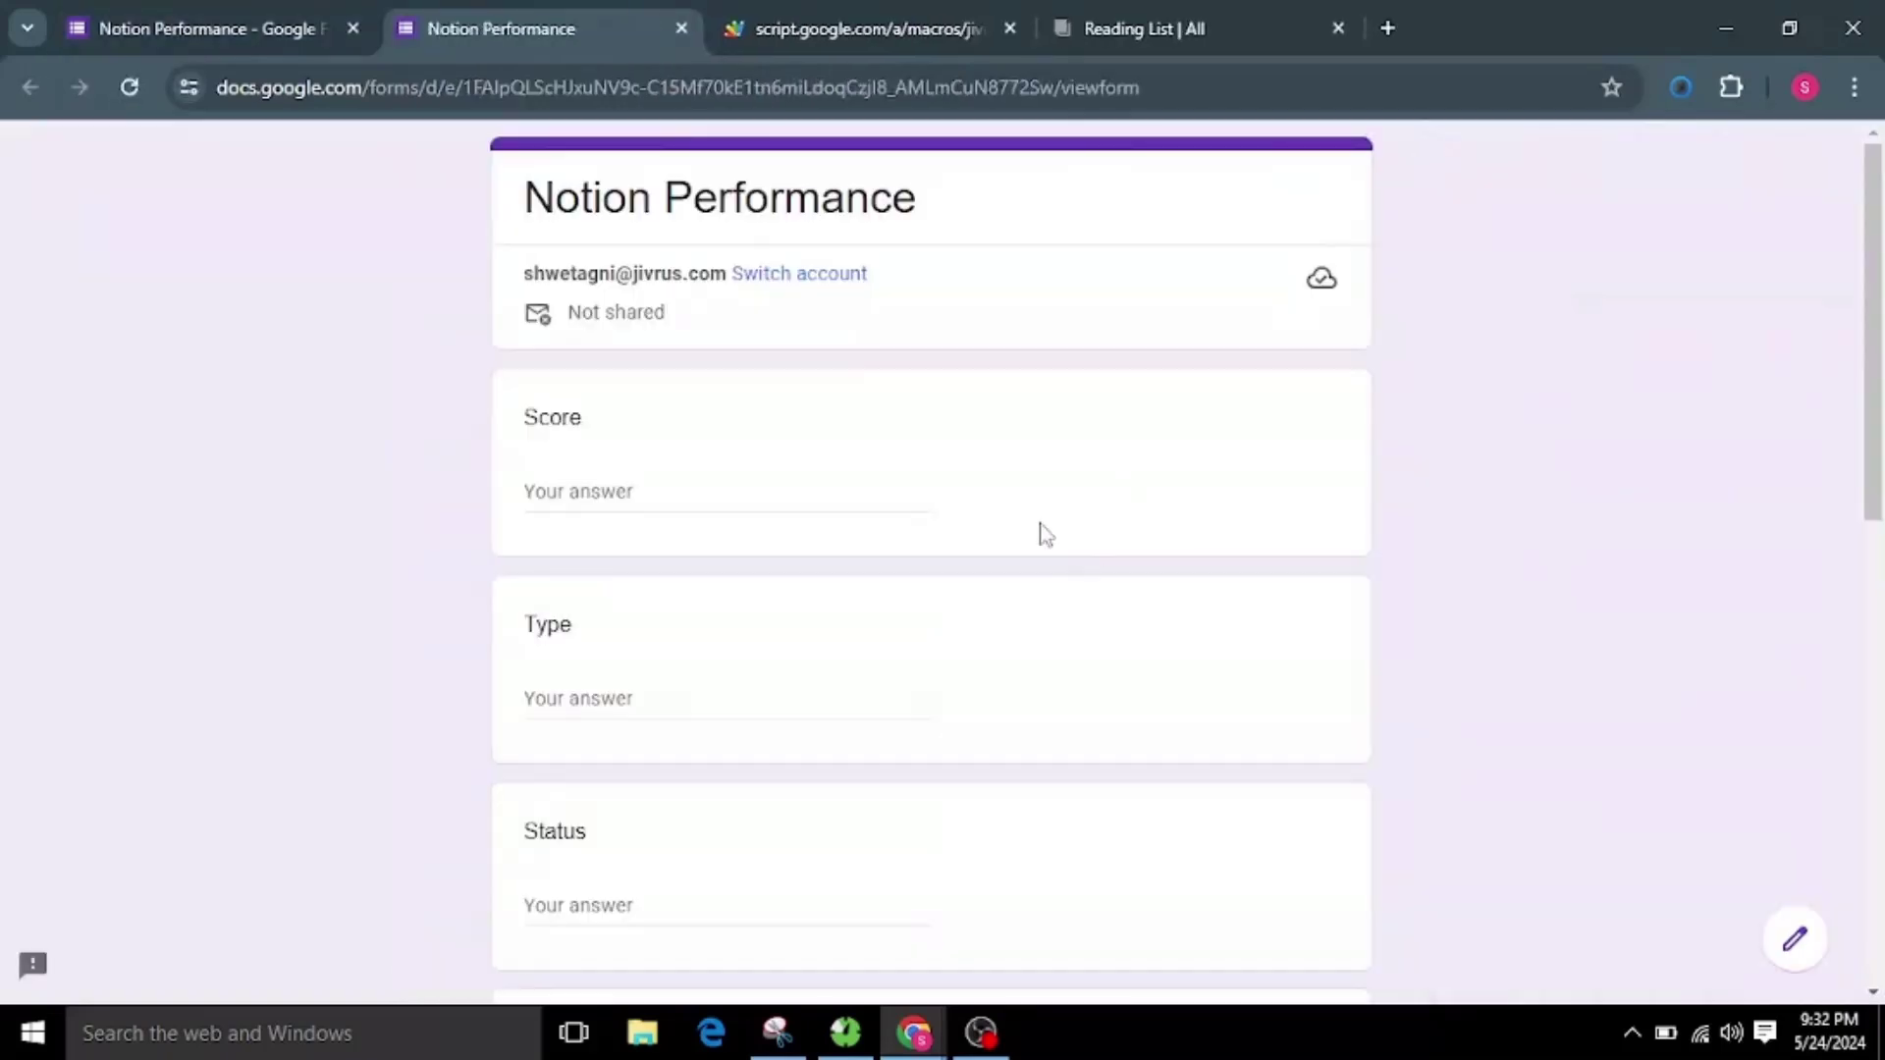
pyautogui.click(665, 490)
pyautogui.write('100')
pyautogui.scroll(-1, 679, 511)
pyautogui.click(677, 550)
pyautogui.write('Article')
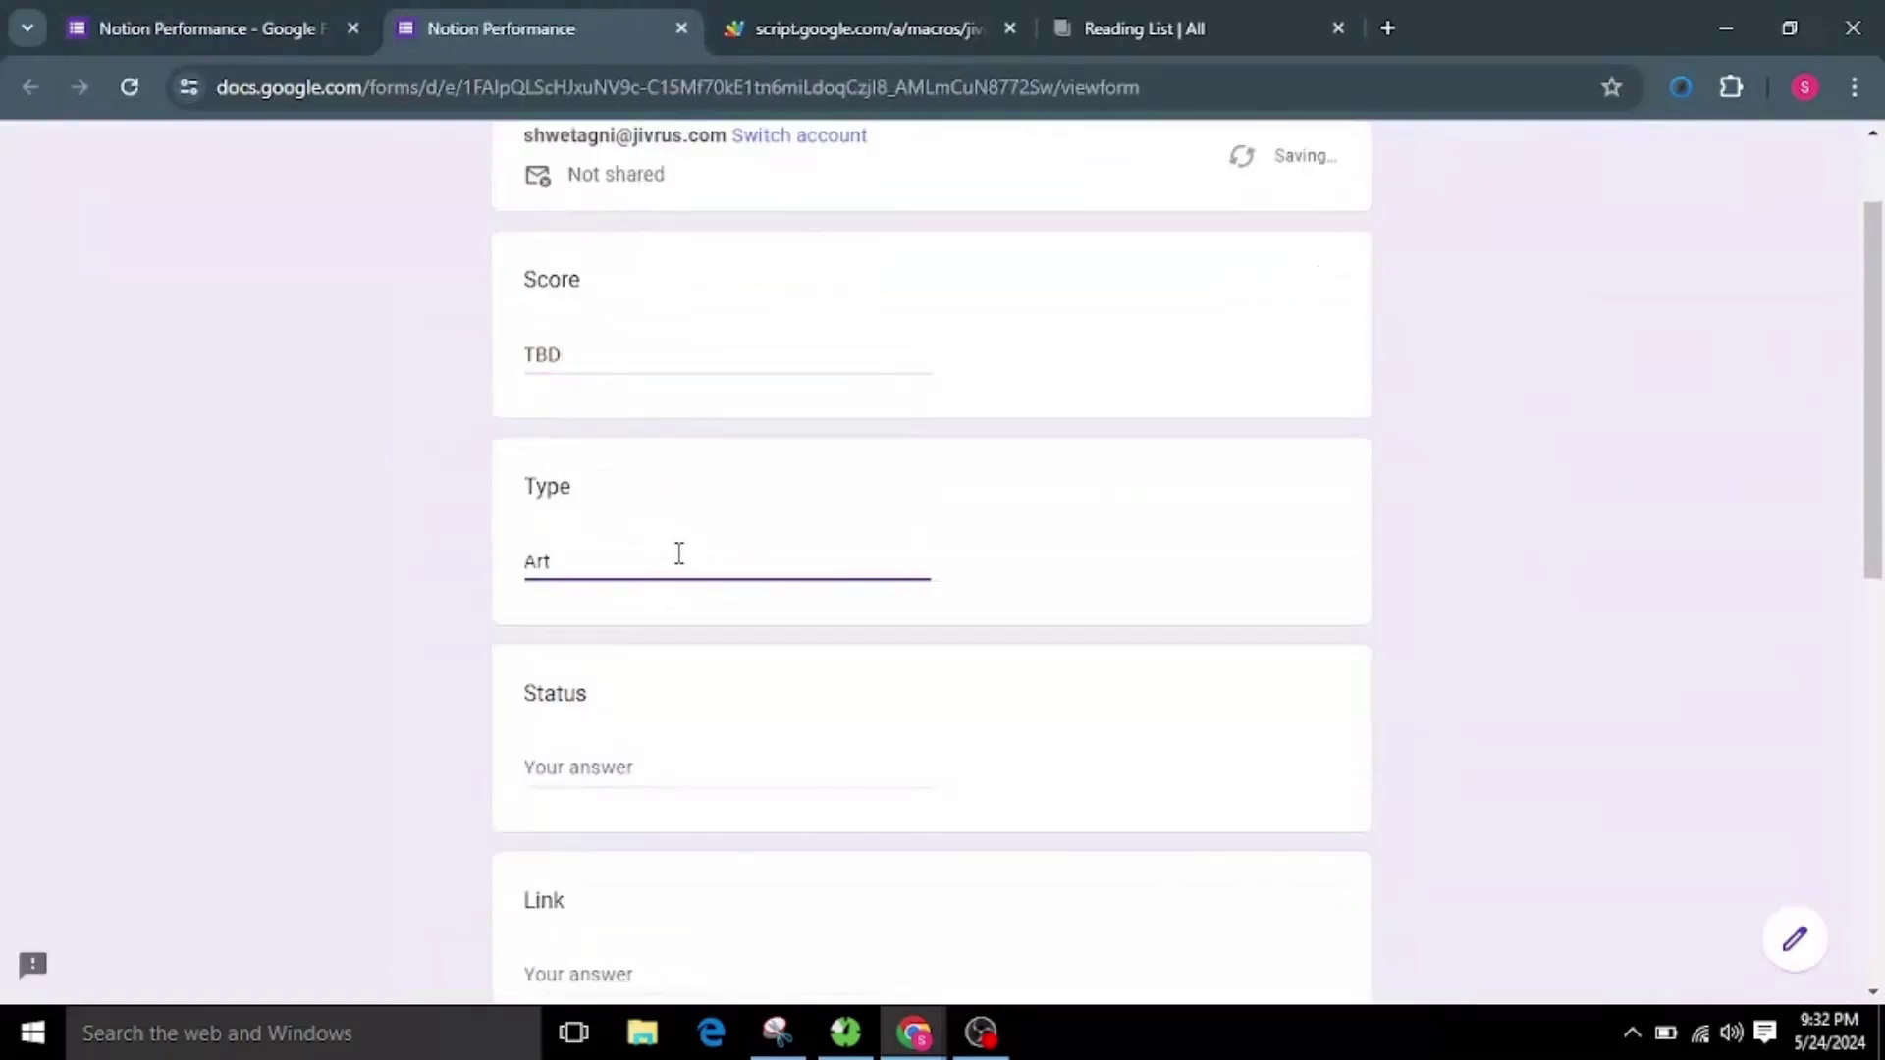
pyautogui.click(639, 766)
pyautogui.write('Done')
pyautogui.scroll(-3, 867, 484)
pyautogui.click(648, 698)
pyautogui.write('https://datastudio.jivrus.com/docs/articles/data-studio-features')
# Step: Set Completed to May 24 at 9:30, Author Jivrus Technologies, Name 'DSC Article', and submit
pyautogui.scroll(-4, 648, 694)
pyautogui.click(688, 512)
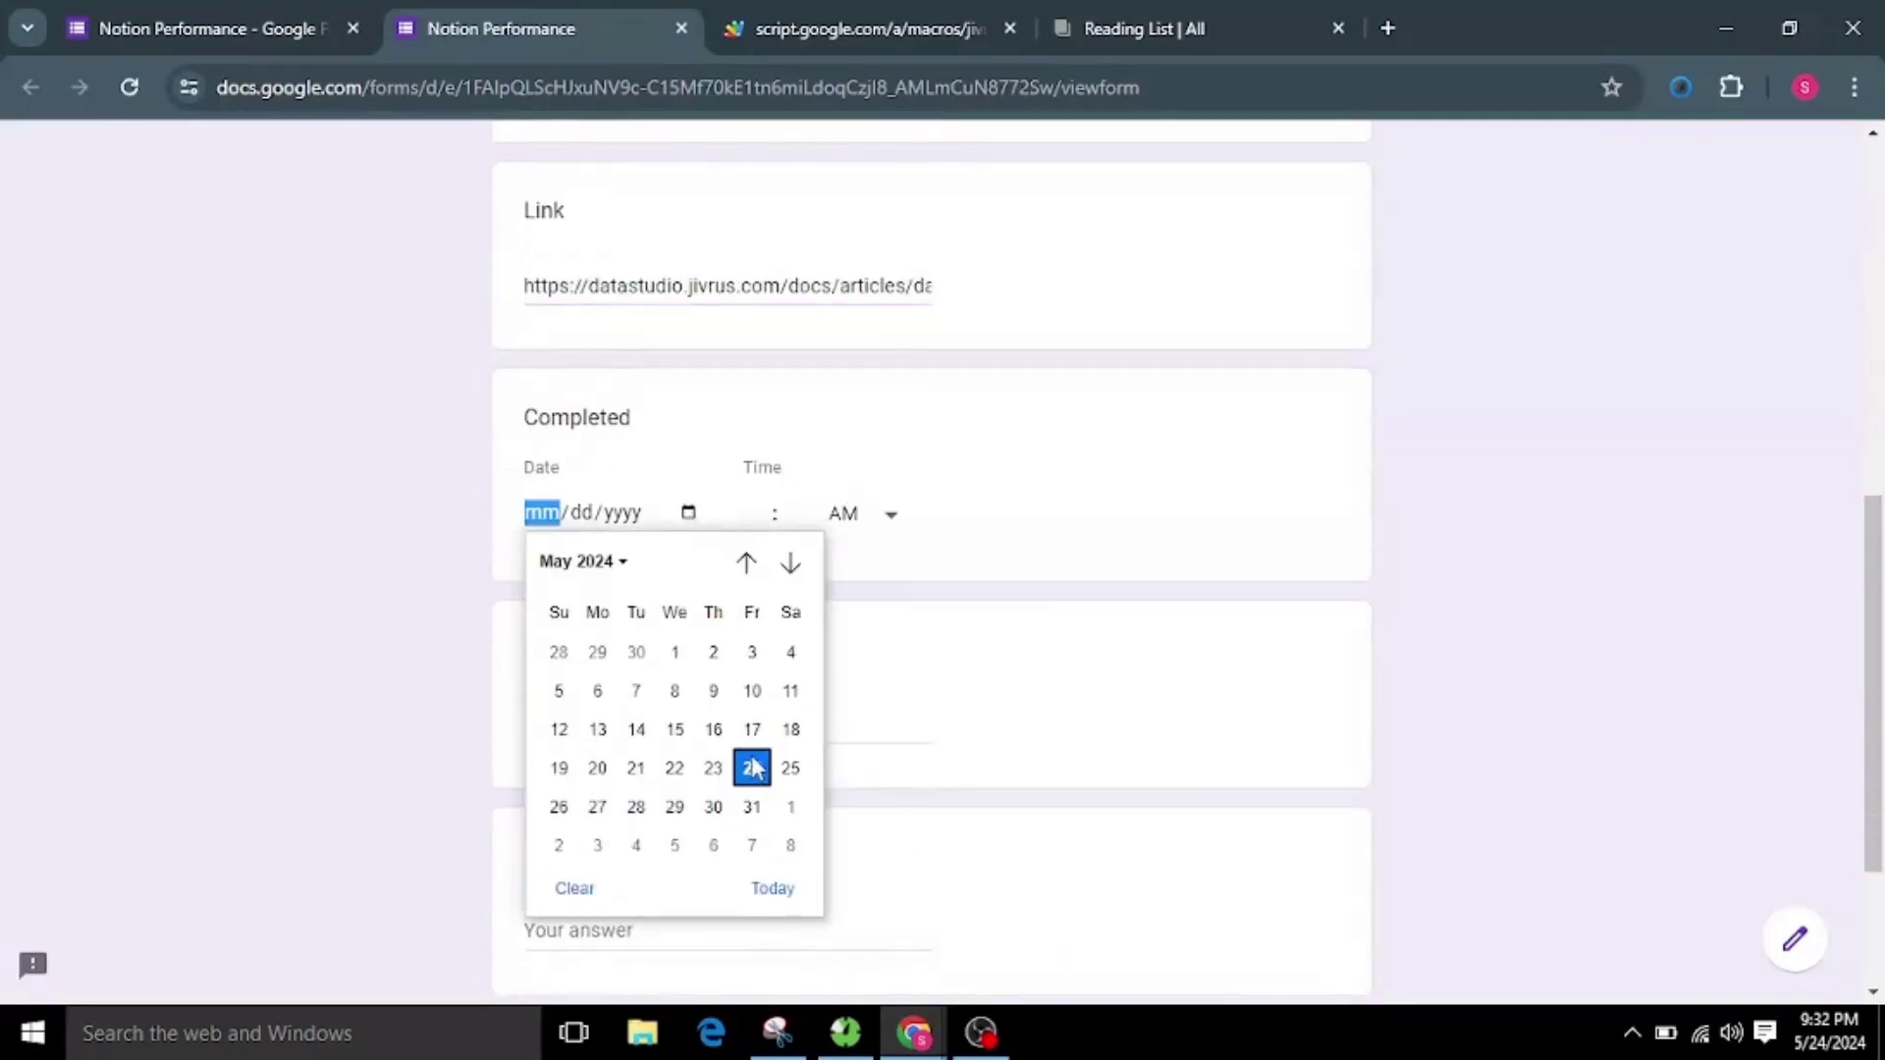
pyautogui.click(753, 767)
pyautogui.click(757, 513)
pyautogui.write('930')
pyautogui.scroll(-1, 795, 519)
pyautogui.click(704, 587)
pyautogui.write('Jivrus Tecg')
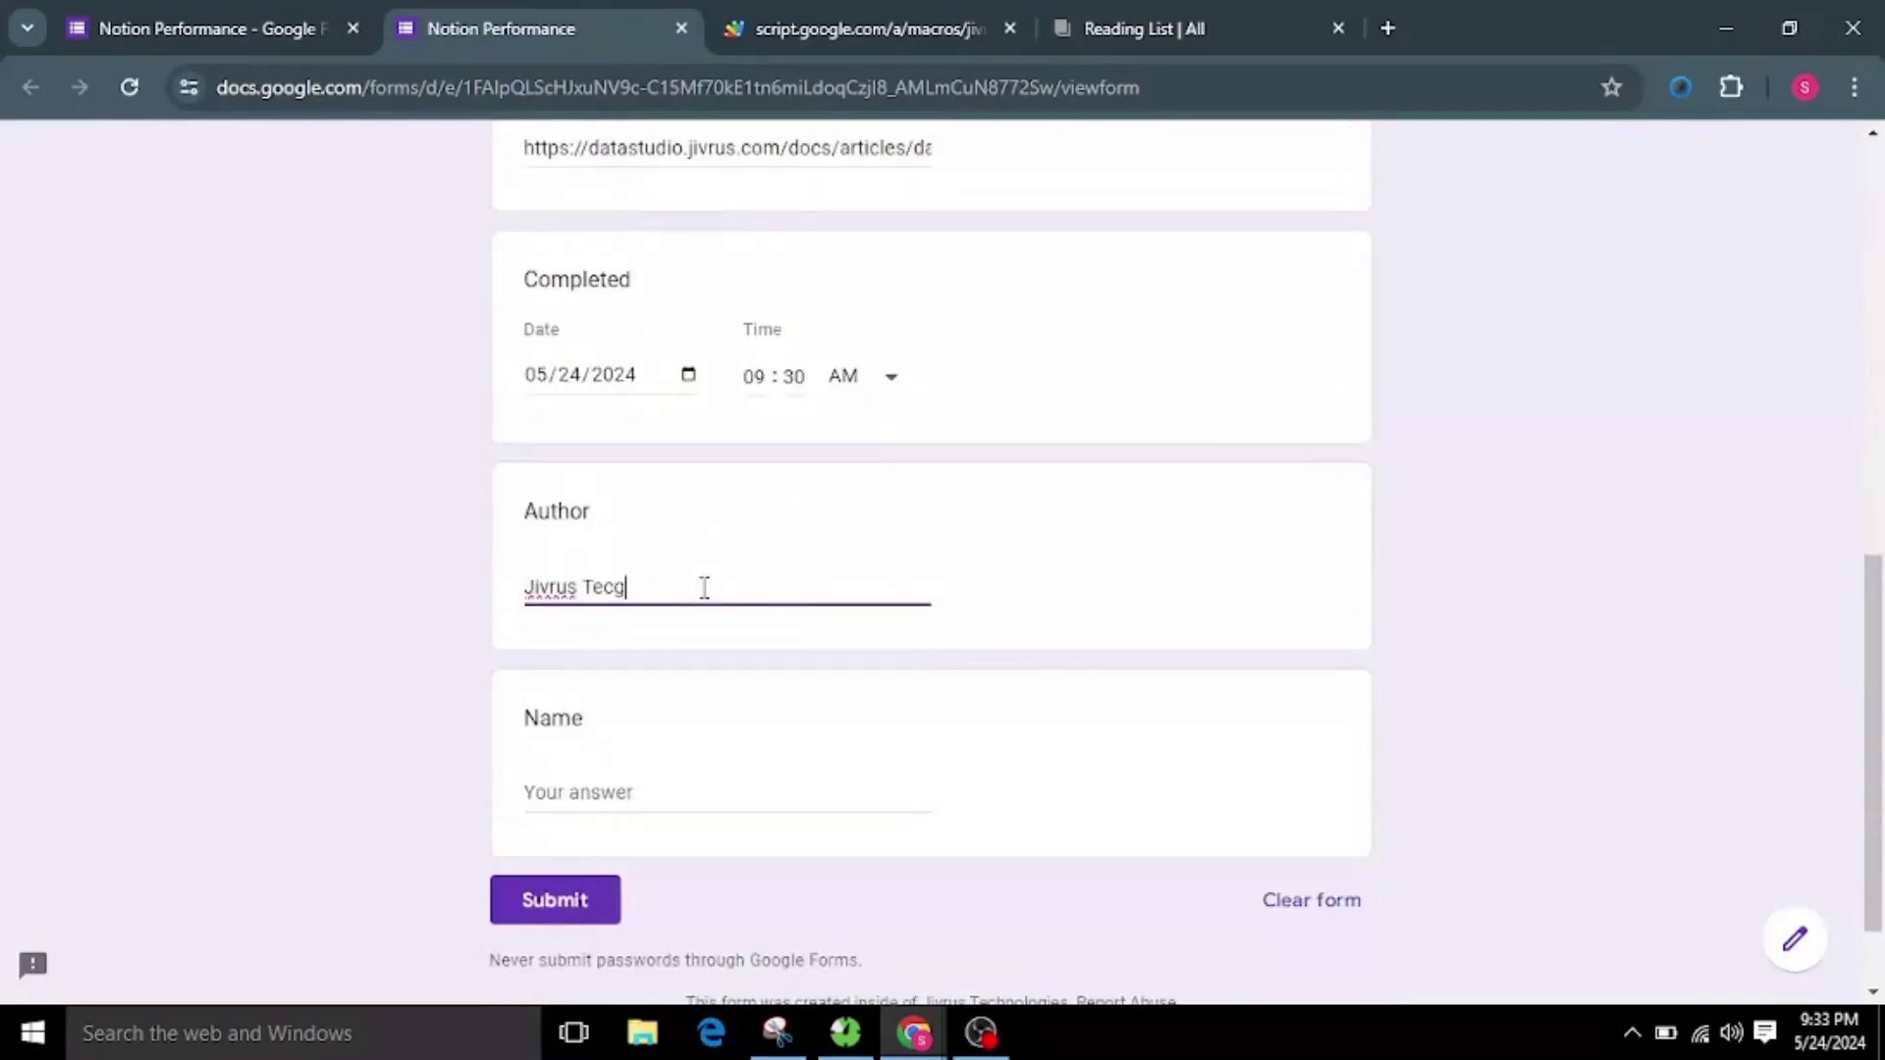
pyautogui.write('nologies')
pyautogui.scroll(-1, 701, 629)
pyautogui.click(665, 677)
pyautogui.write('DSC Article')
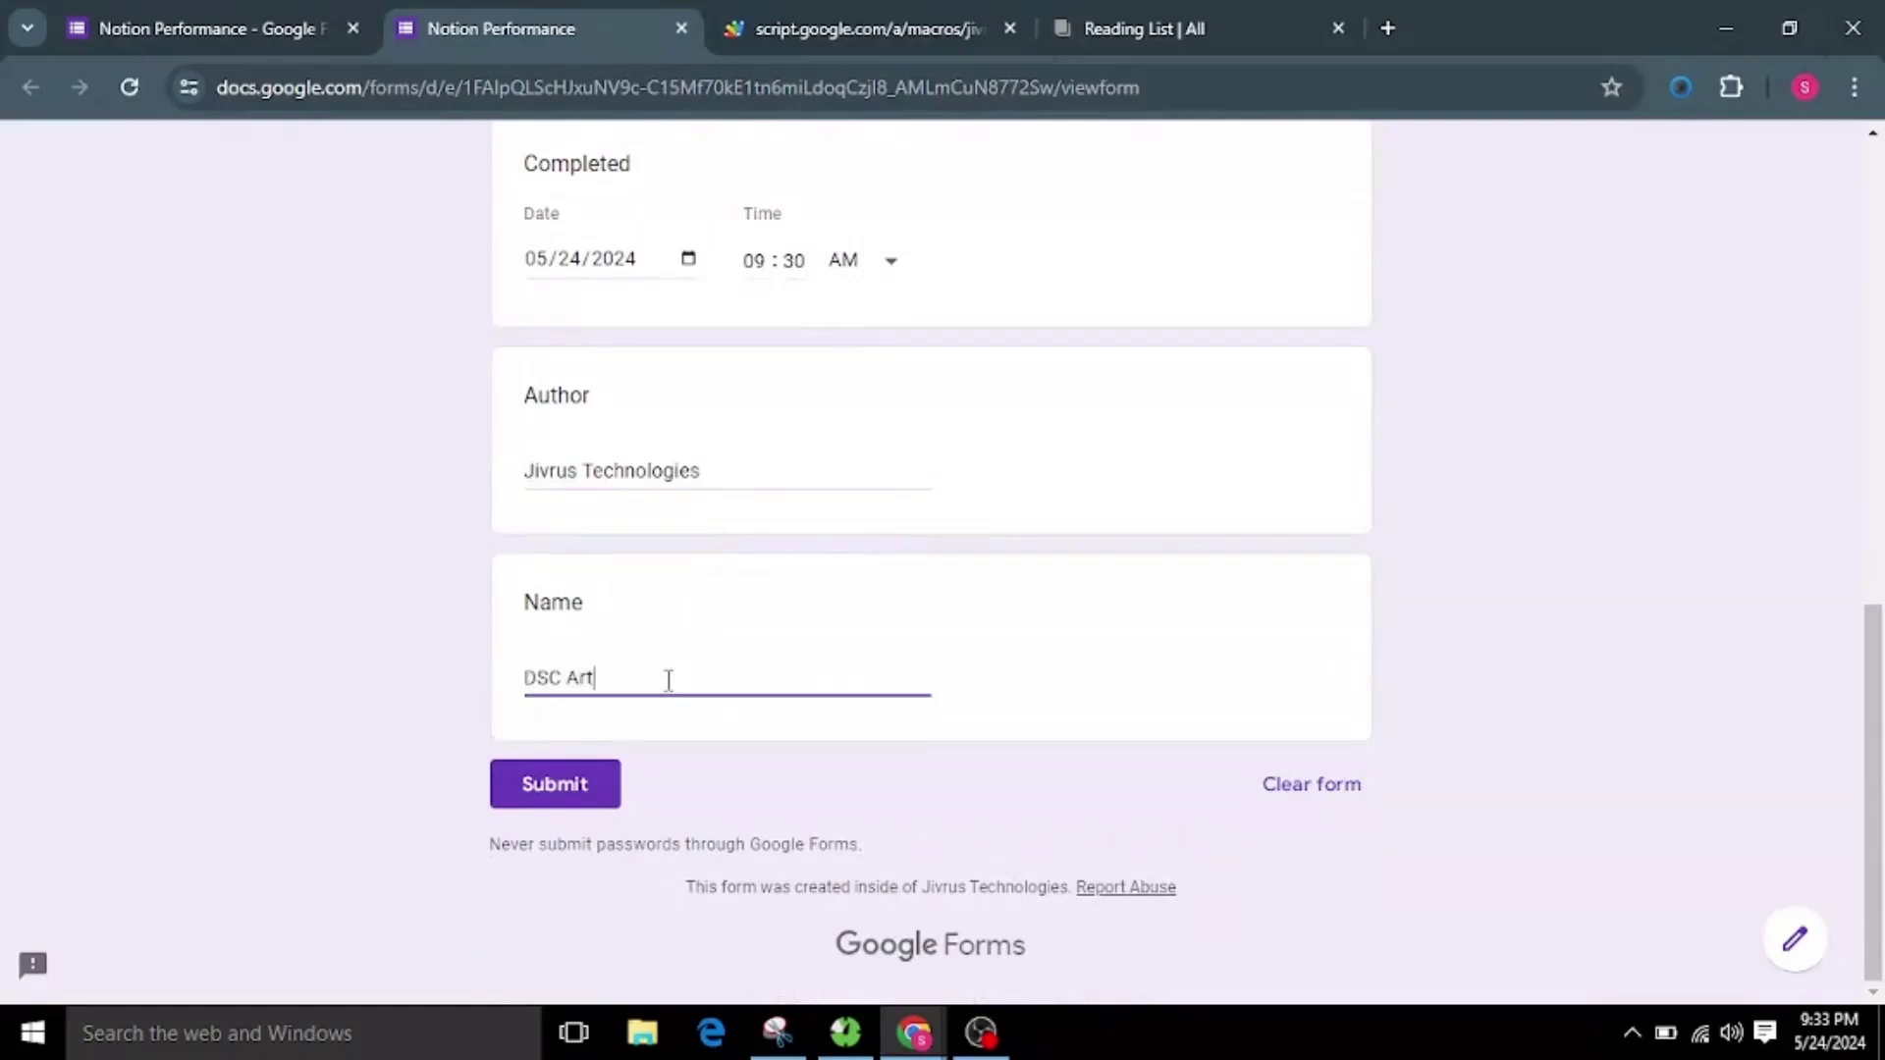
pyautogui.click(557, 784)
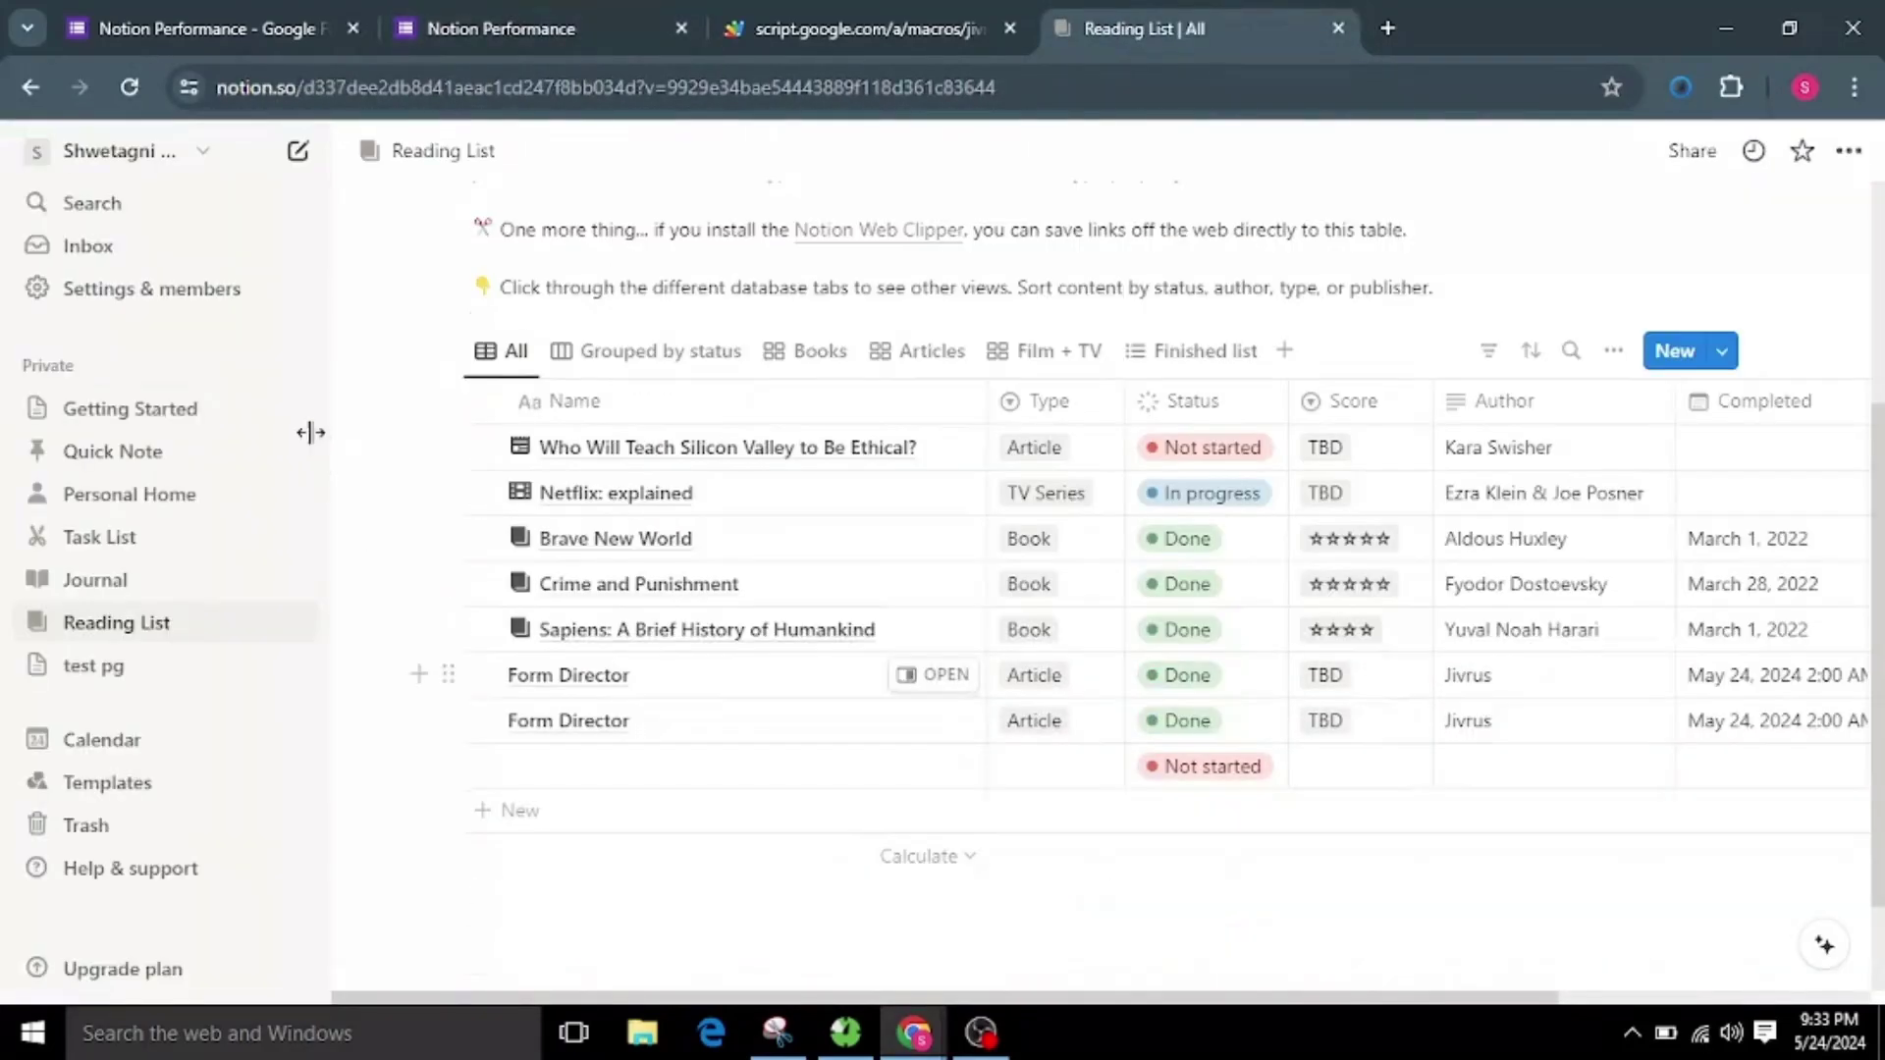
# Step: Reload the Notion Reading List and select the newly added DSC Article row
pyautogui.click(130, 88)
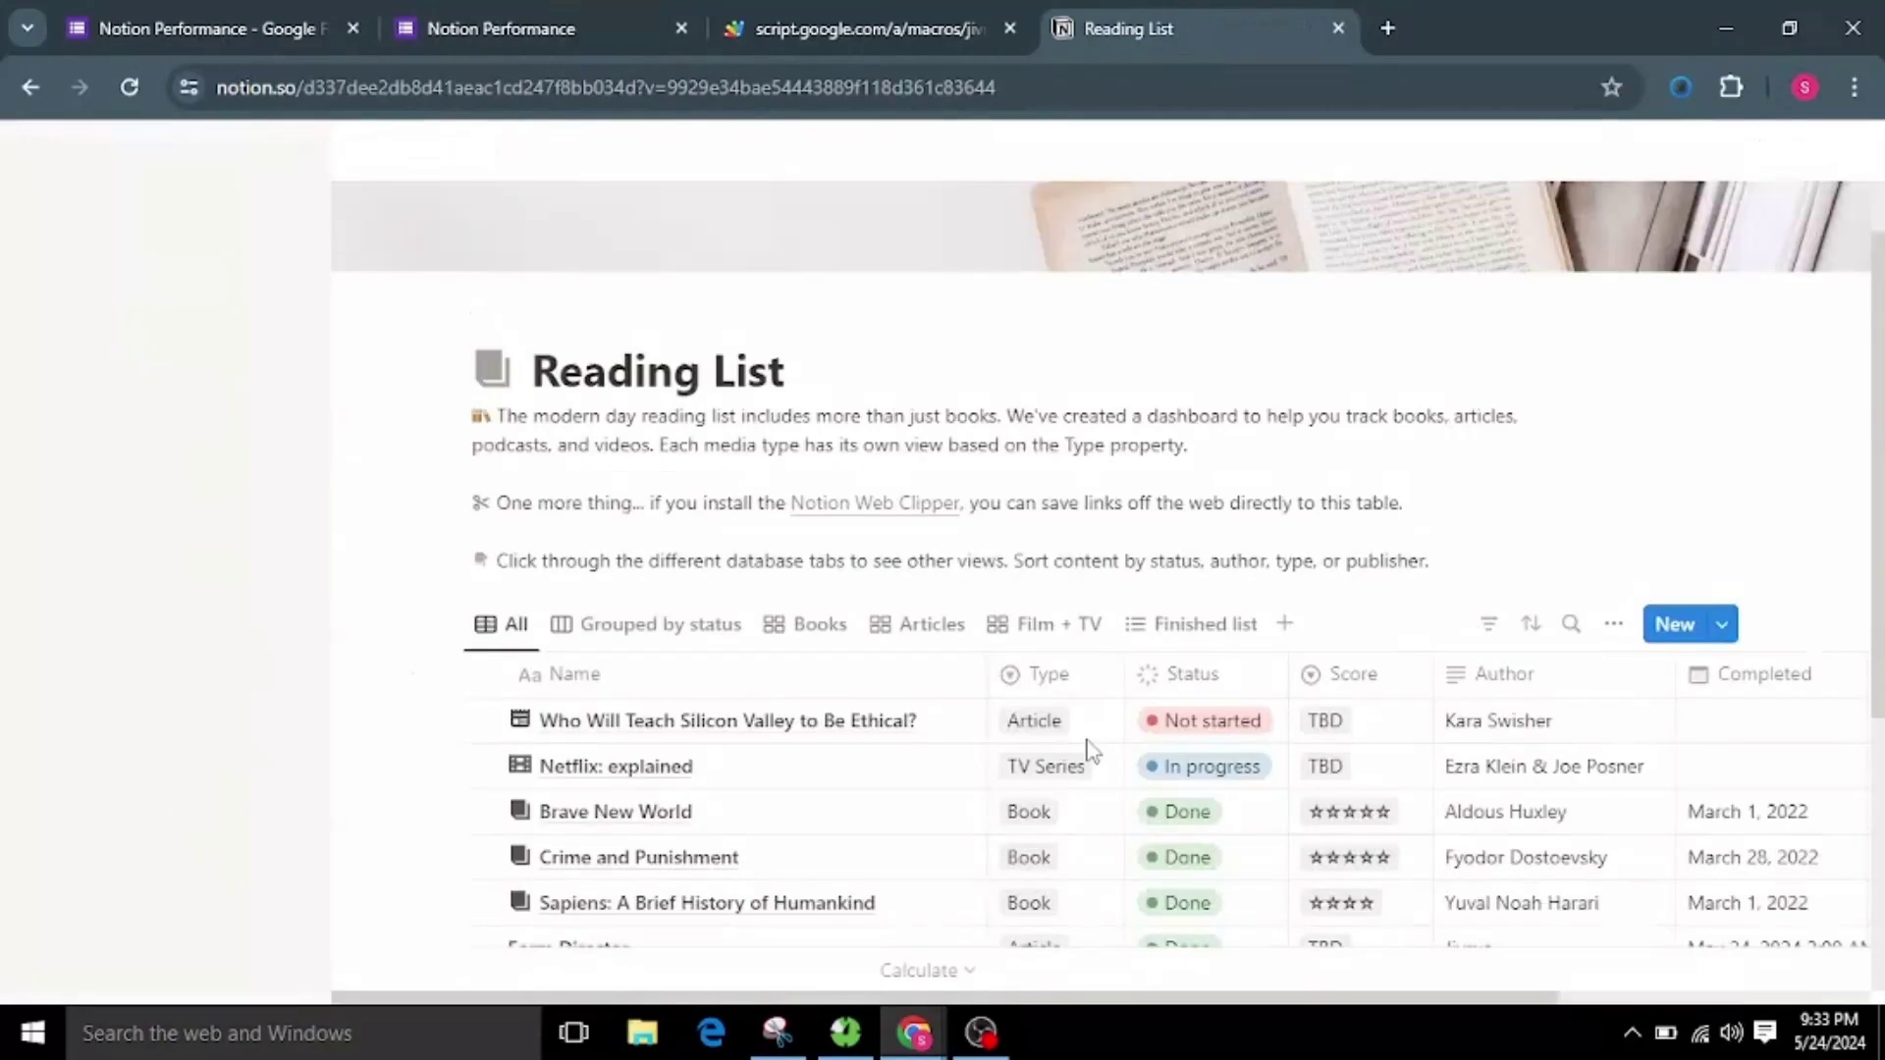
pyautogui.scroll(-4, 1090, 754)
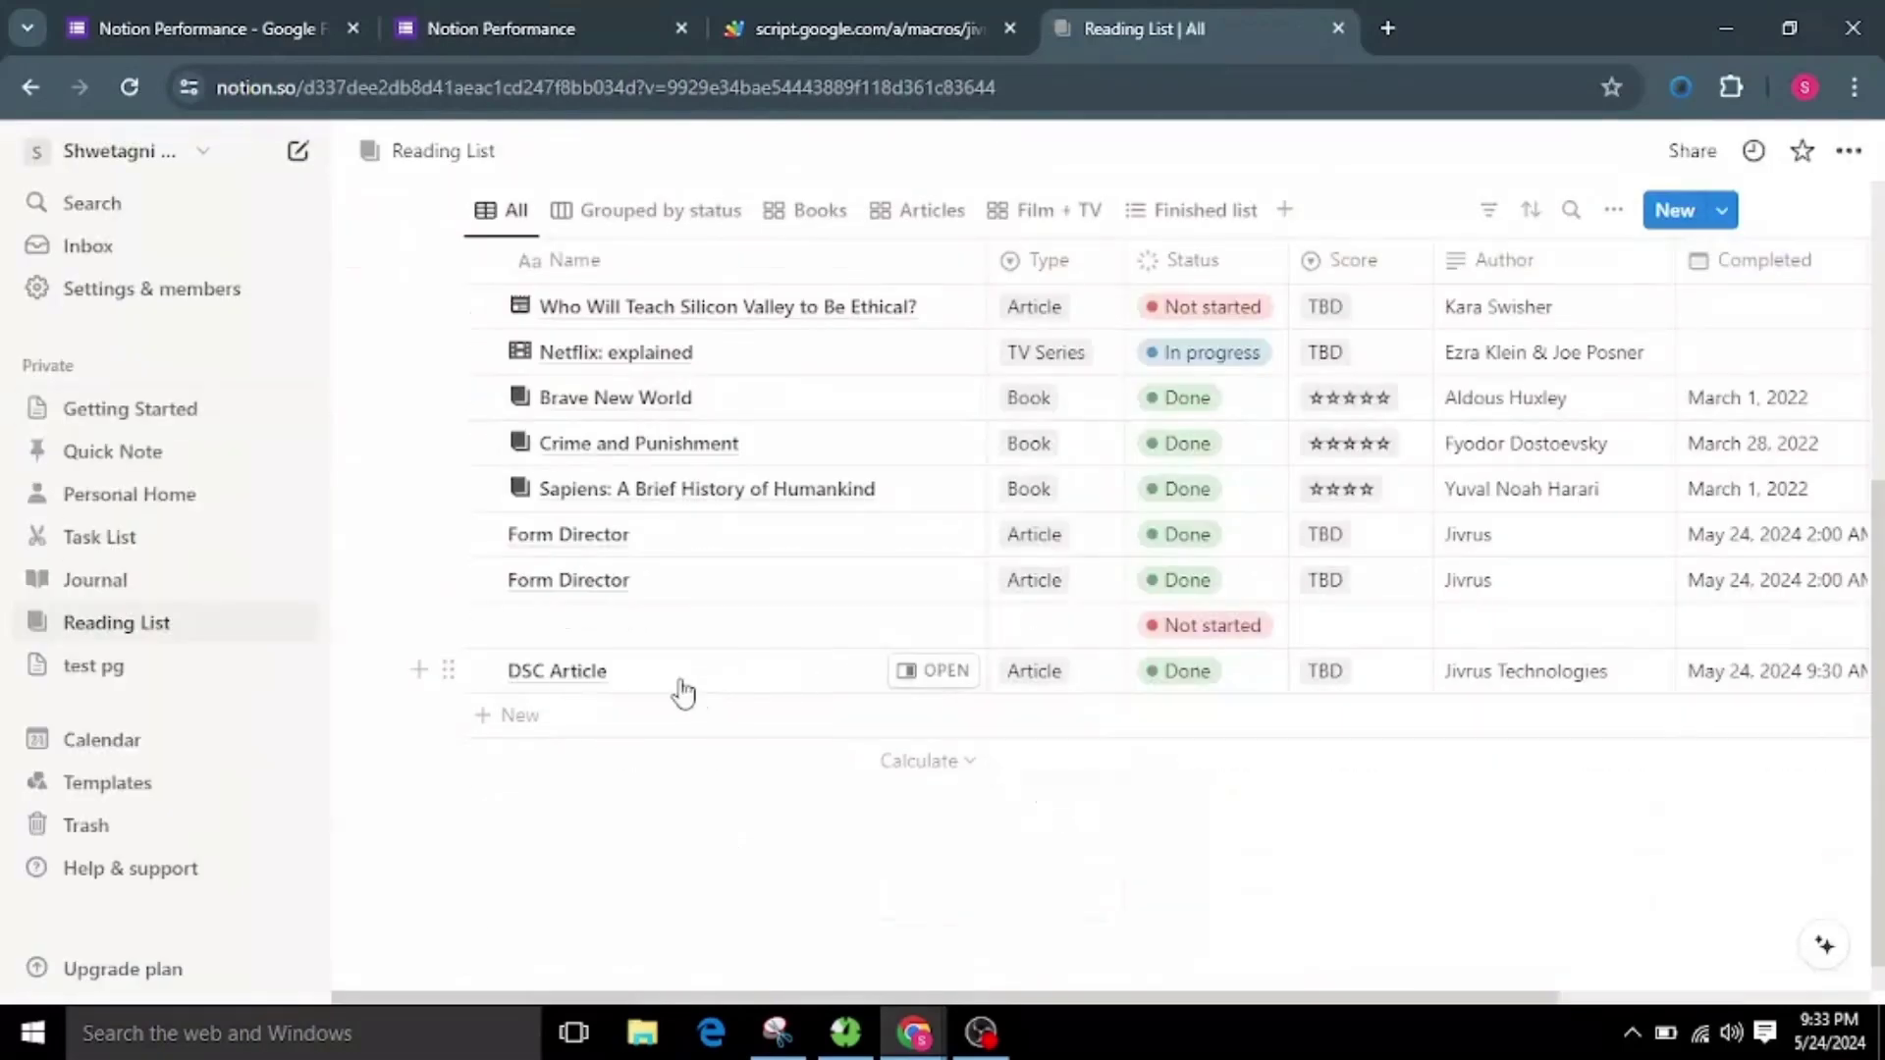
pyautogui.click(553, 677)
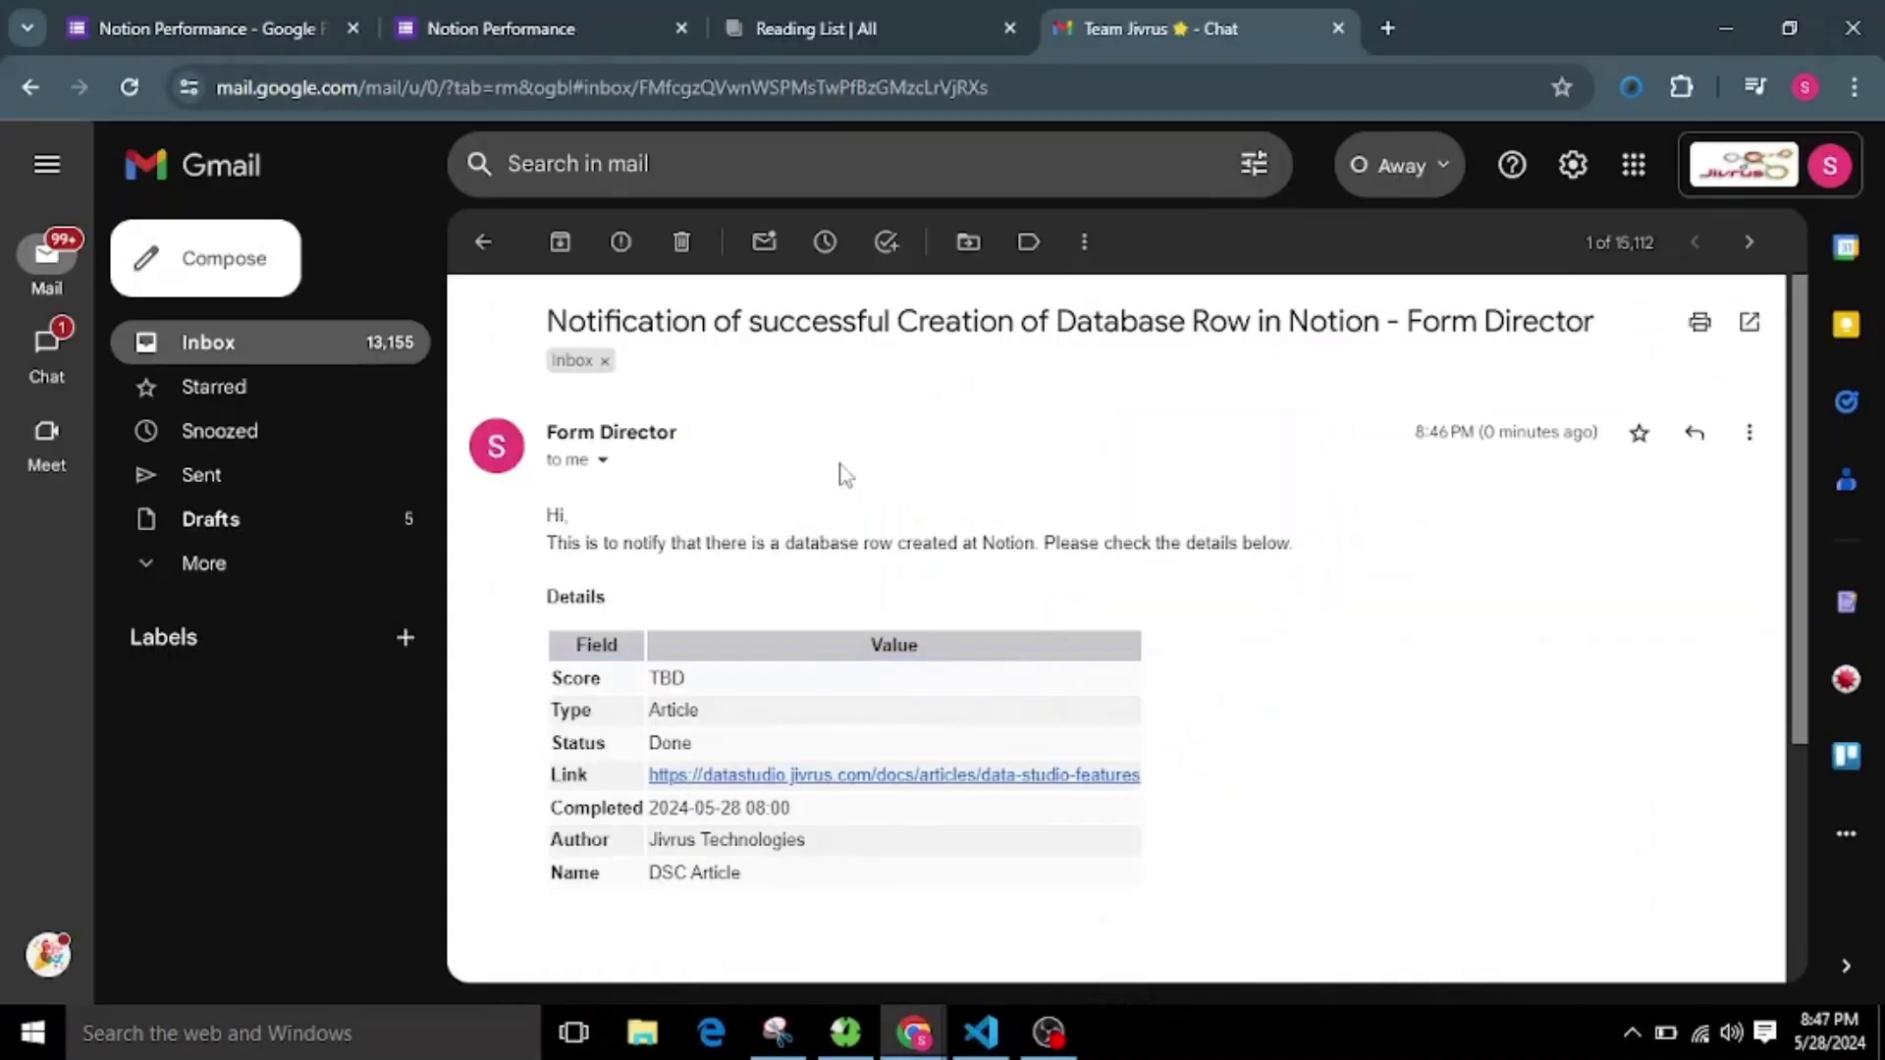
# Step: Scroll through the notification email and highlight its greeting and Notion row announcement
pyautogui.scroll(-3, 844, 476)
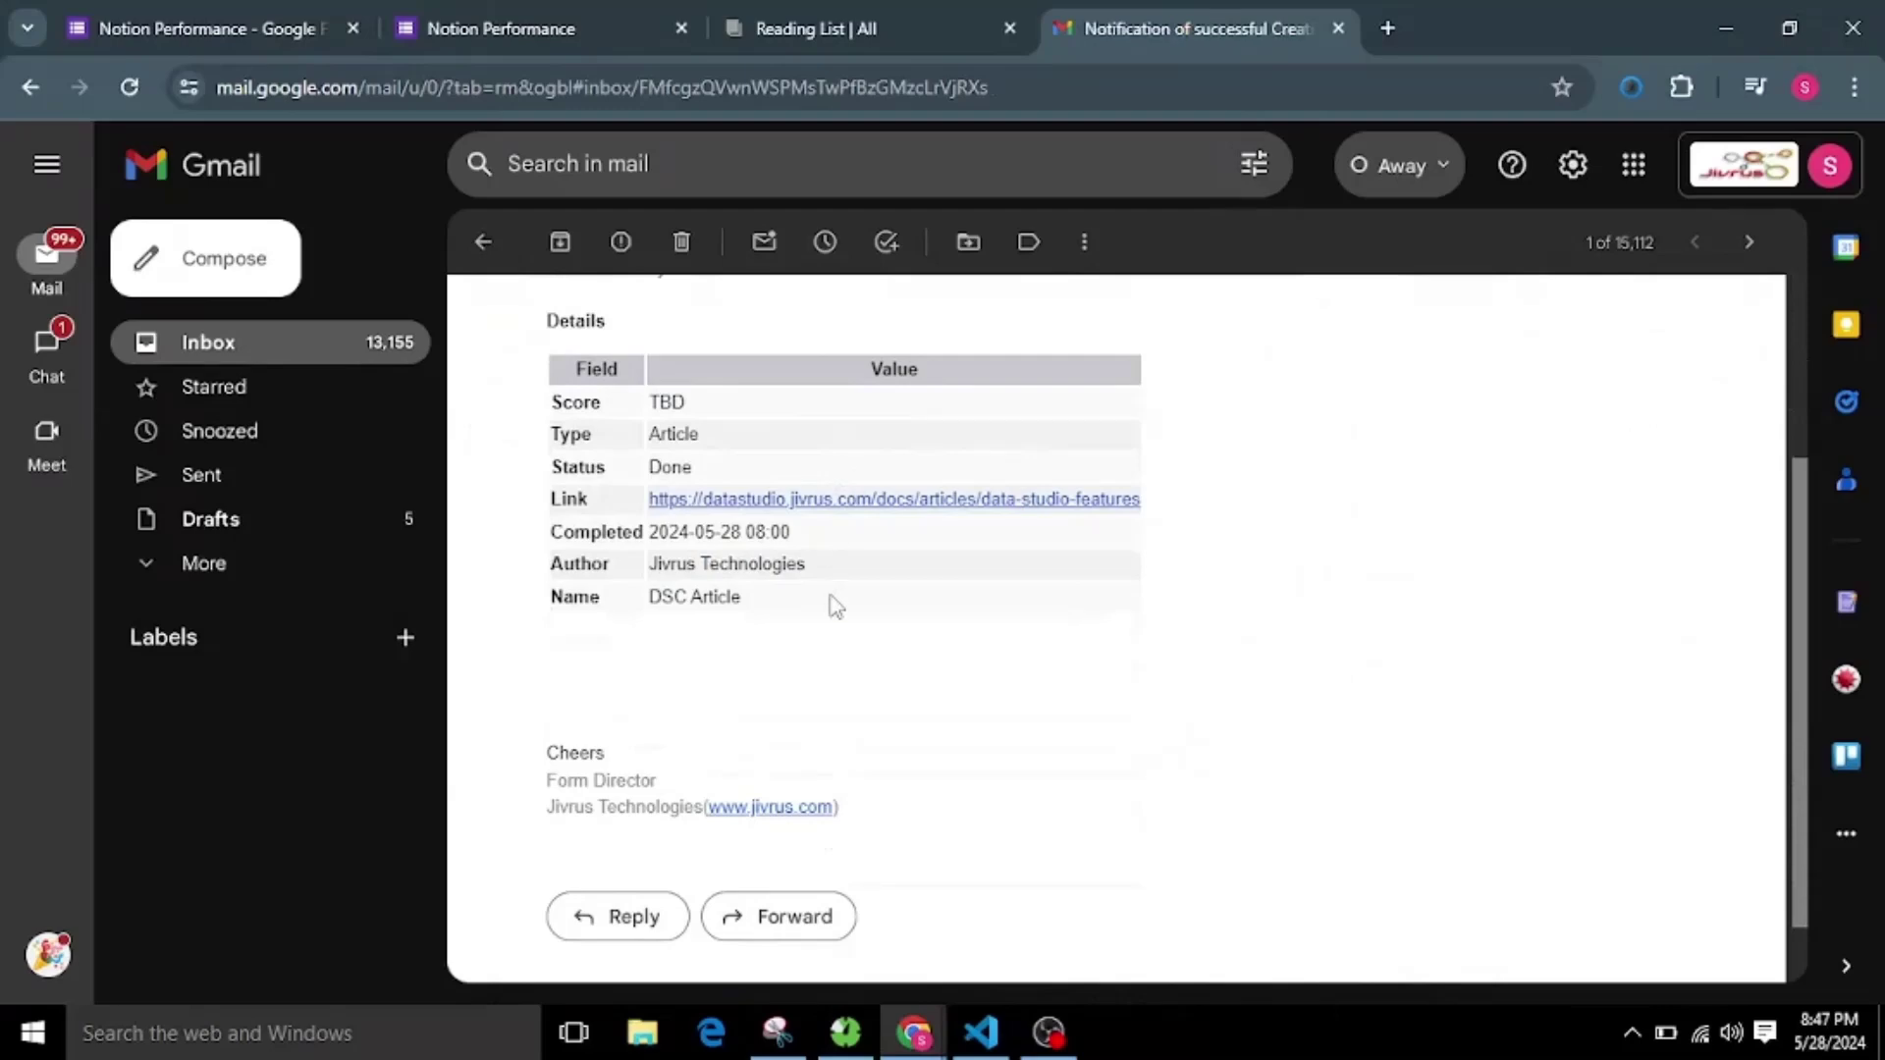
pyautogui.scroll(3, 829, 601)
pyautogui.moveTo(556, 519); pyautogui.dragTo(1330, 558)
pyautogui.click(1317, 656)
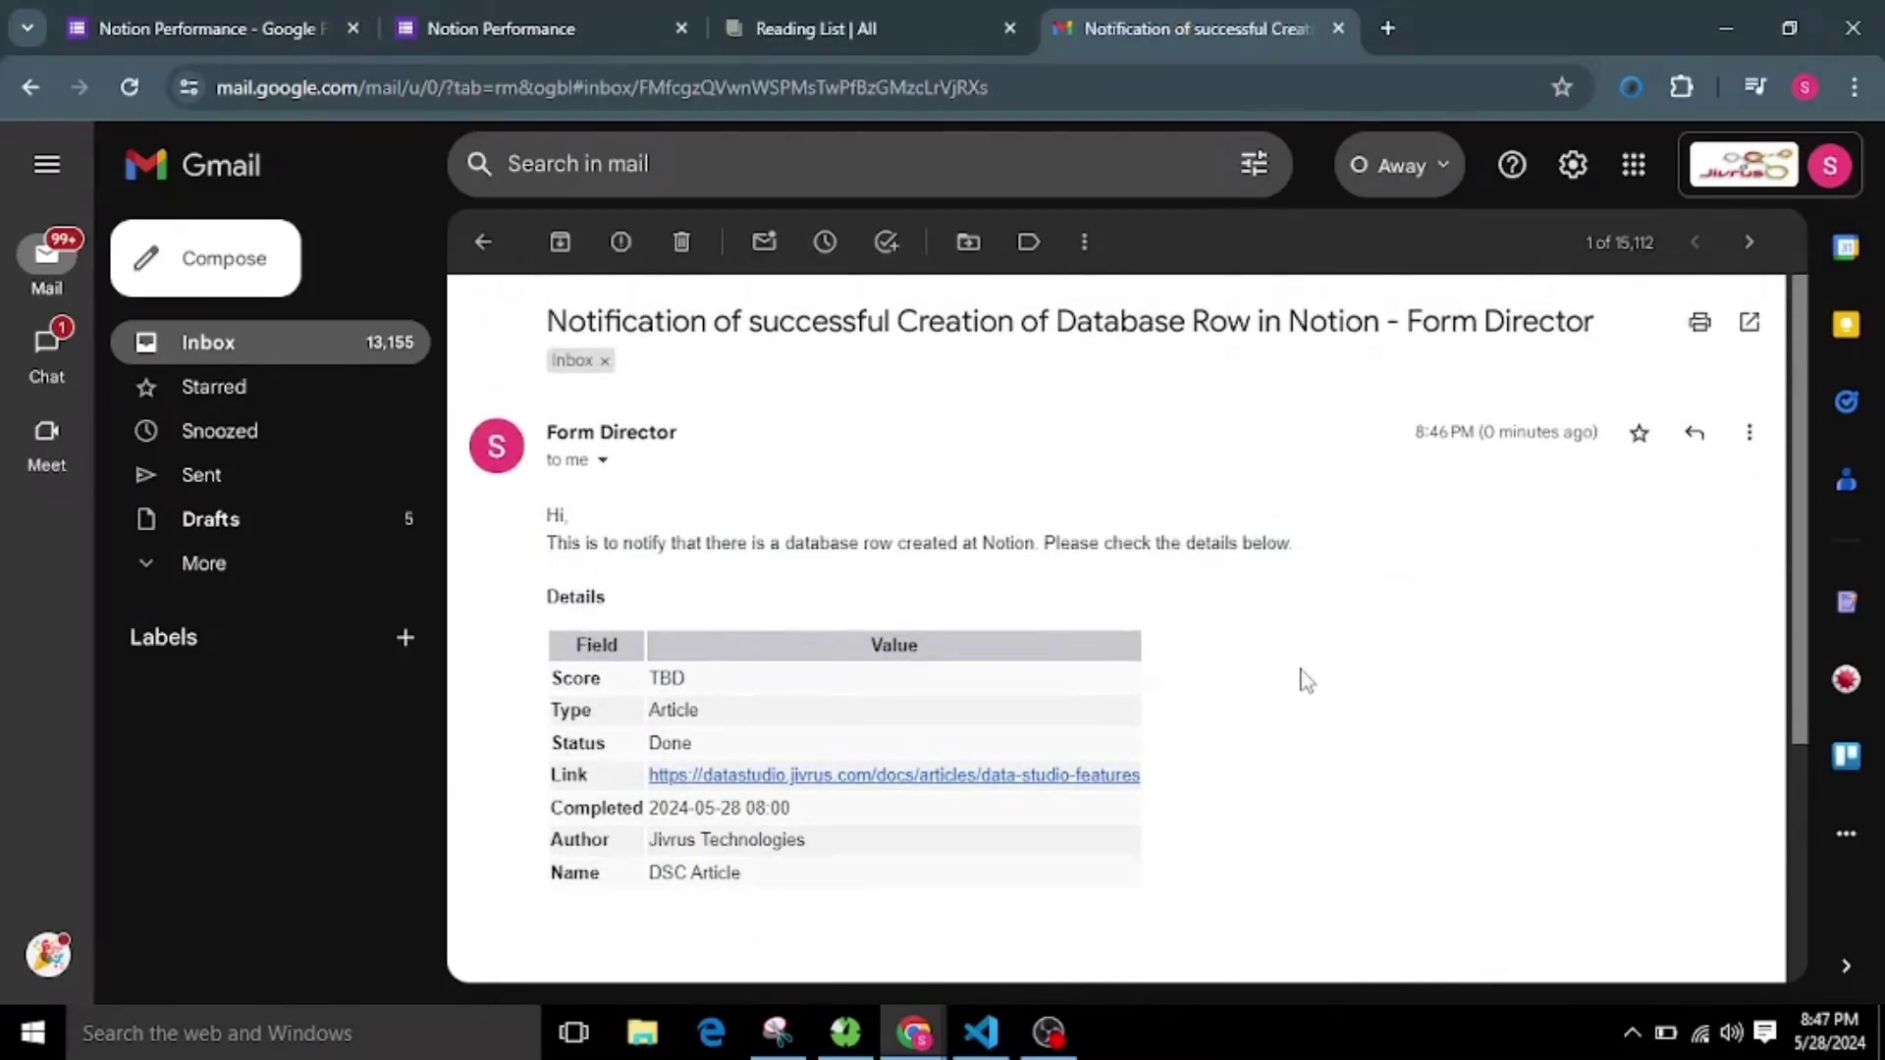